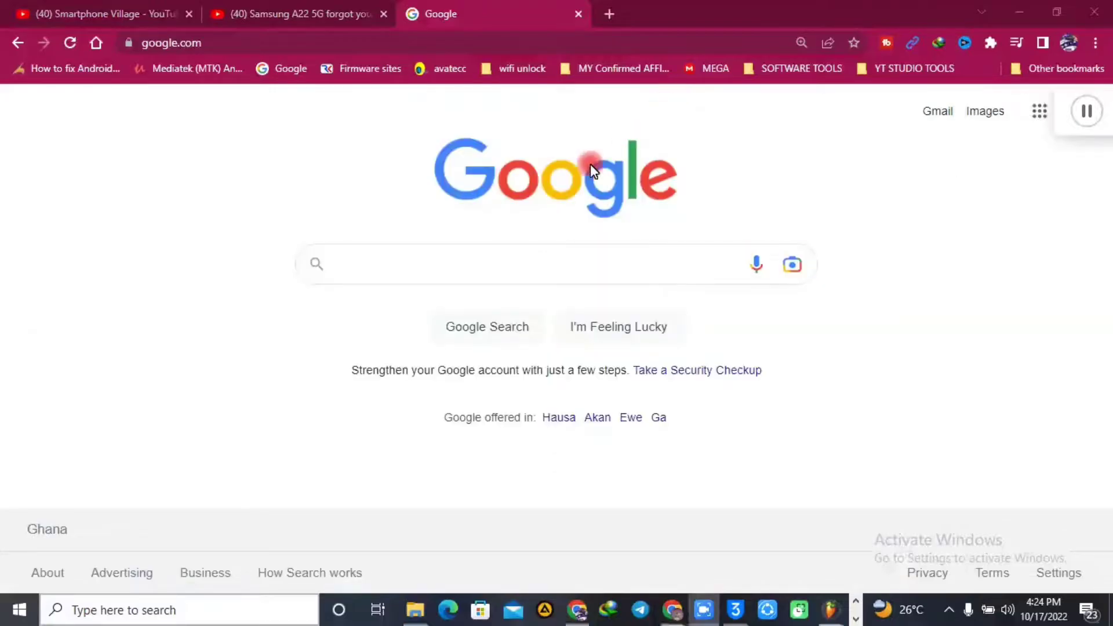
Search Google for 'officialroms miracle box', fixing a misspelling in the query
left_click(469, 252)
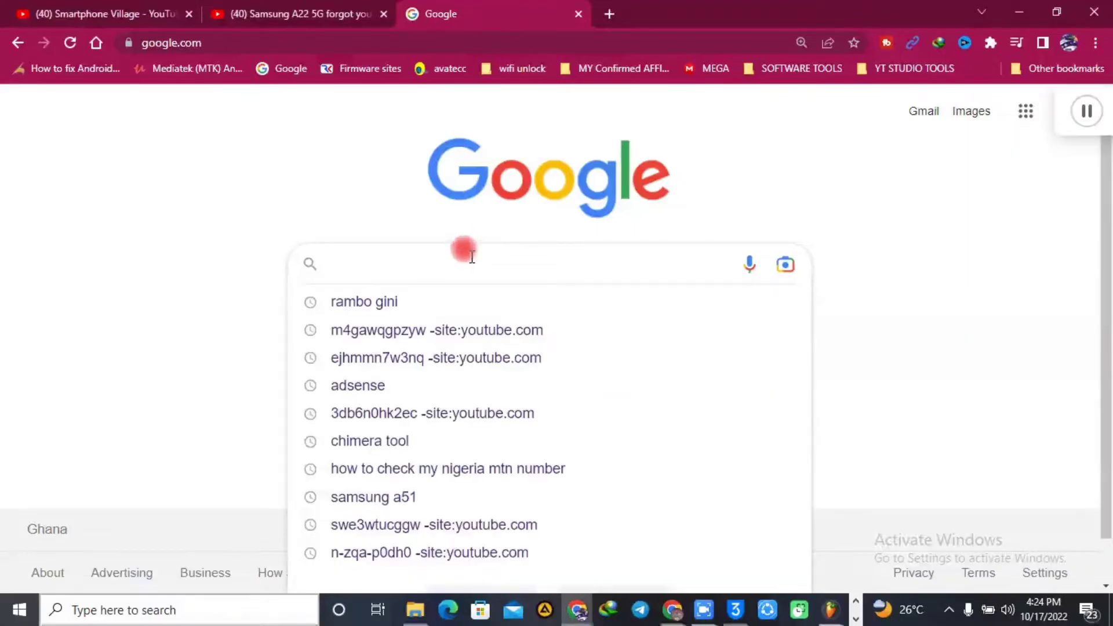
type("offic")
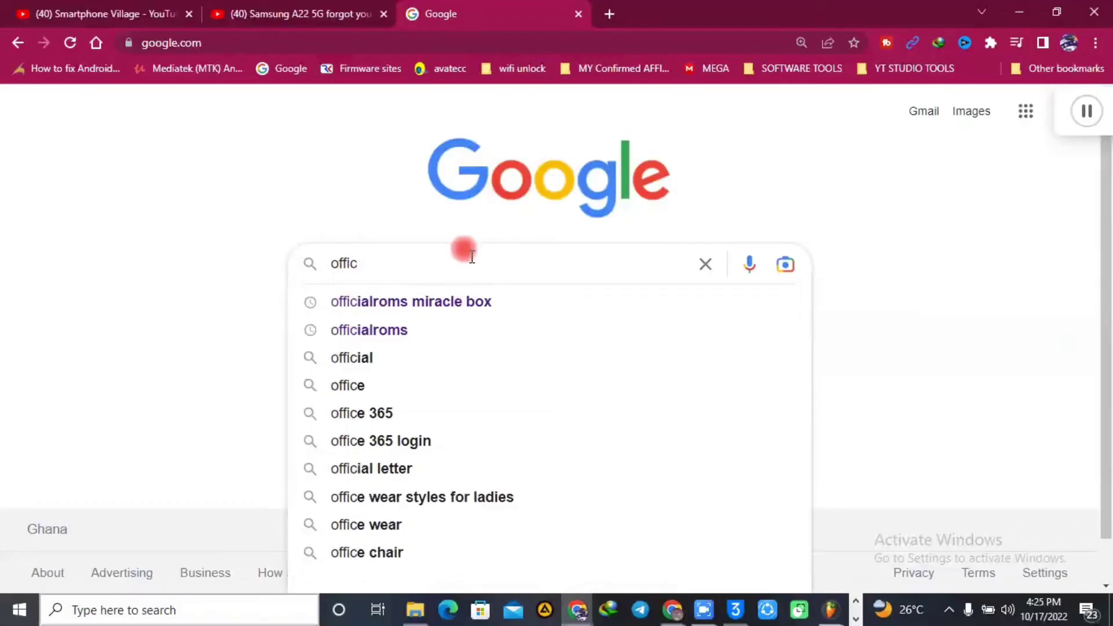
type("ial ")
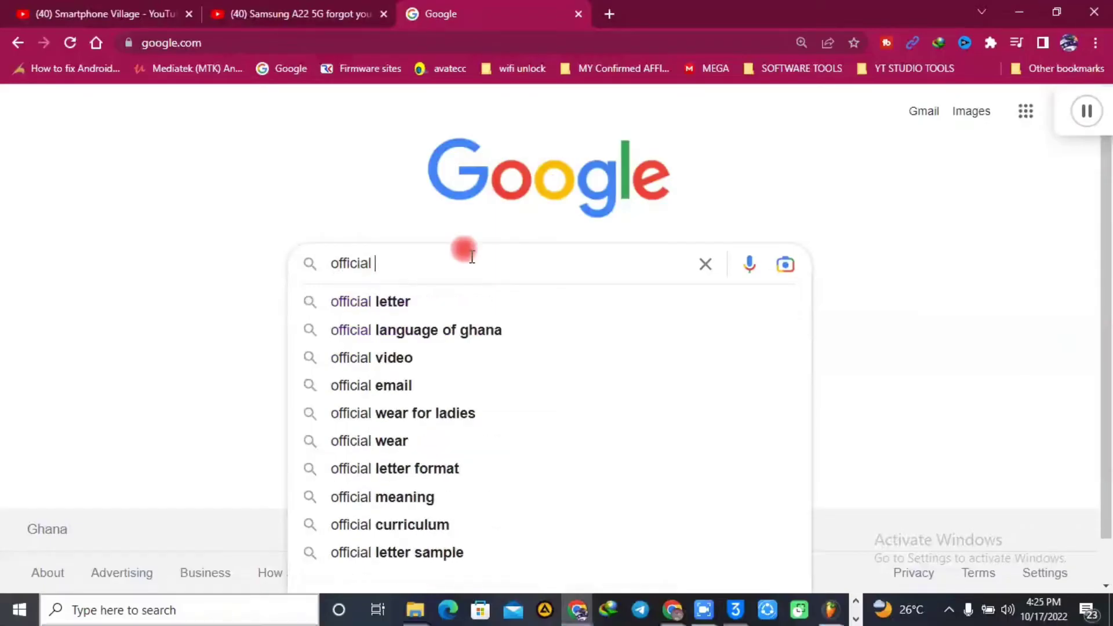
type("roms")
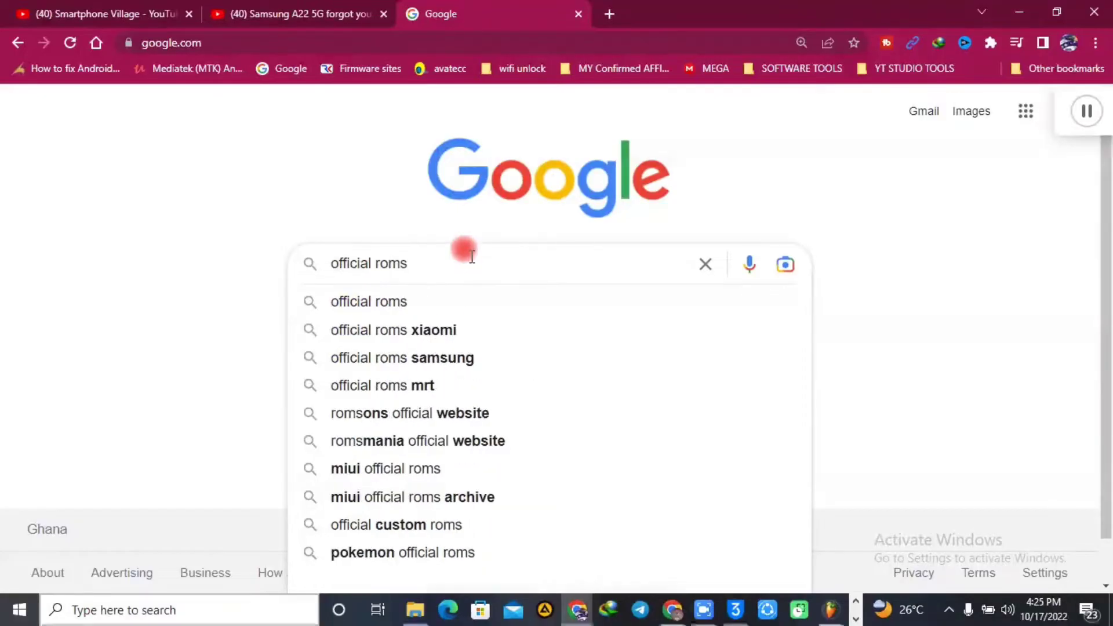
key("BackSpace")
key("BackSpace")
key("BackSpace")
key("BackSpace")
key("BackSpace")
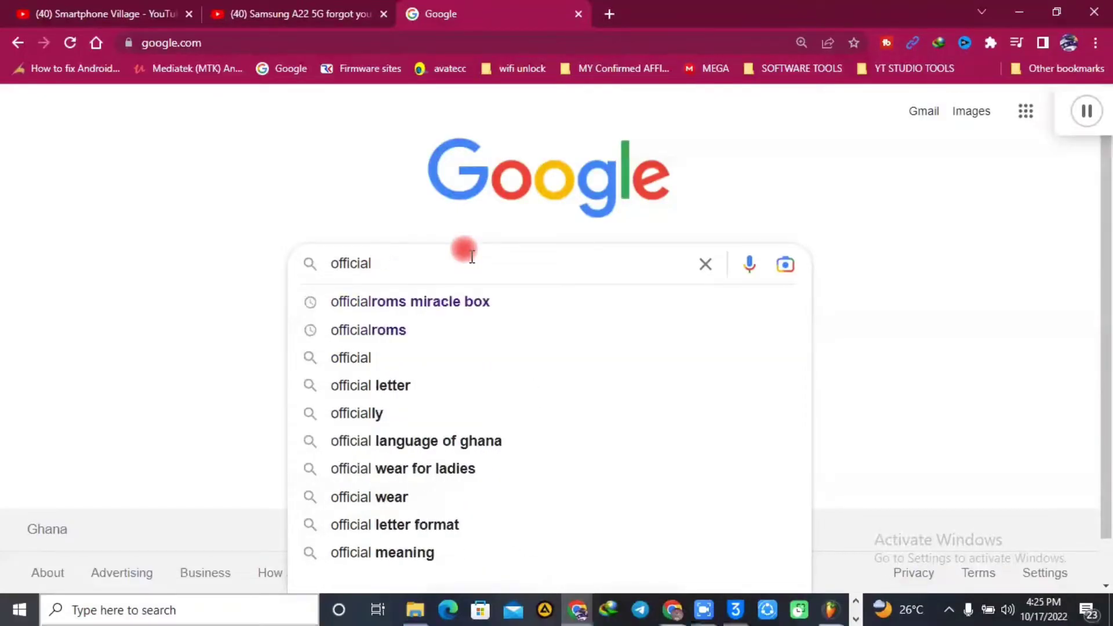
type("roms ")
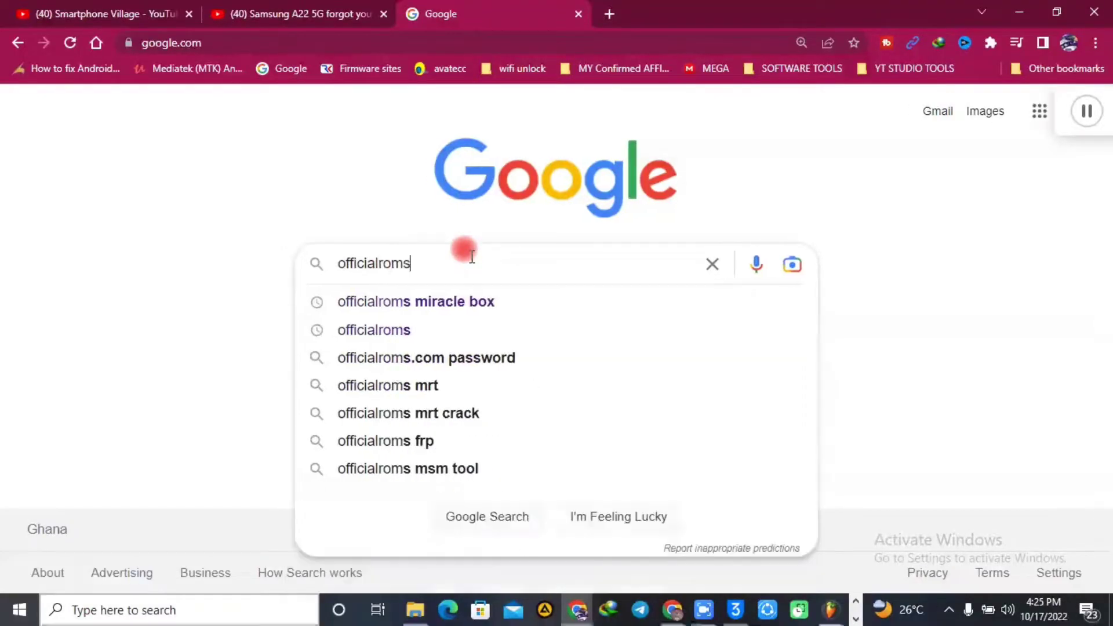
type("mi")
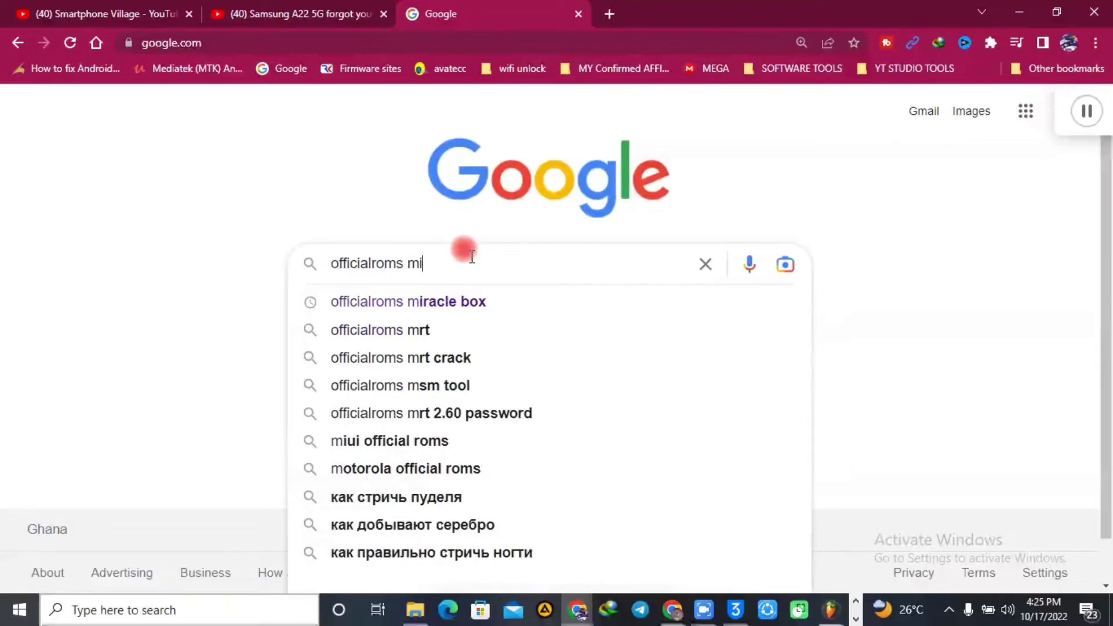
type("racle b")
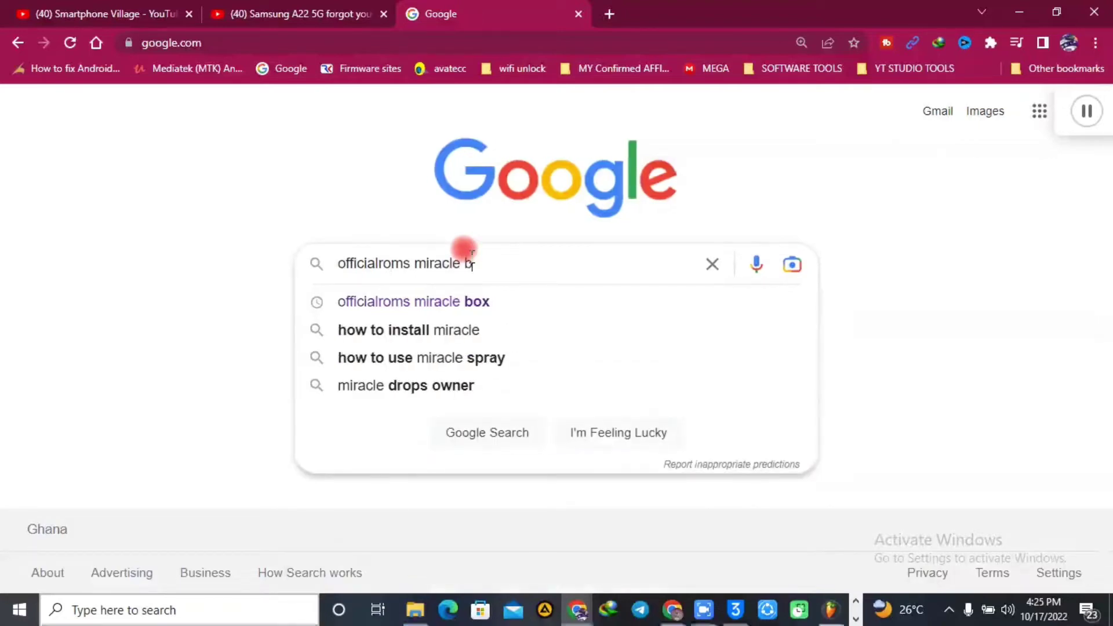
type("ox")
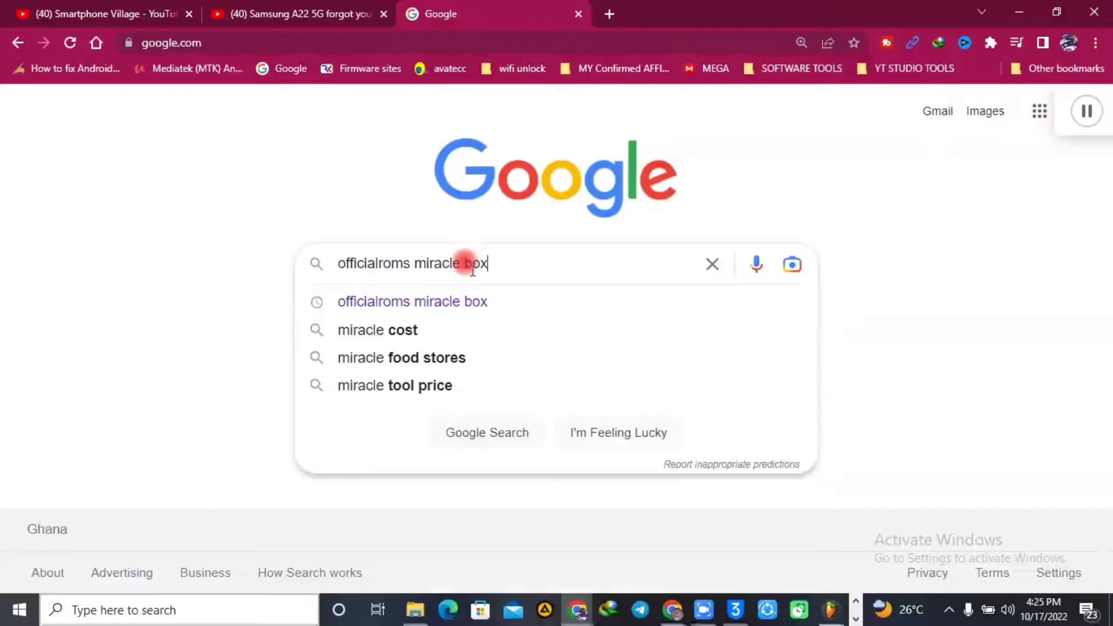
Open the officialroms.com Miracle Thunder Box 2.82 result from the search results
left_click(382, 299)
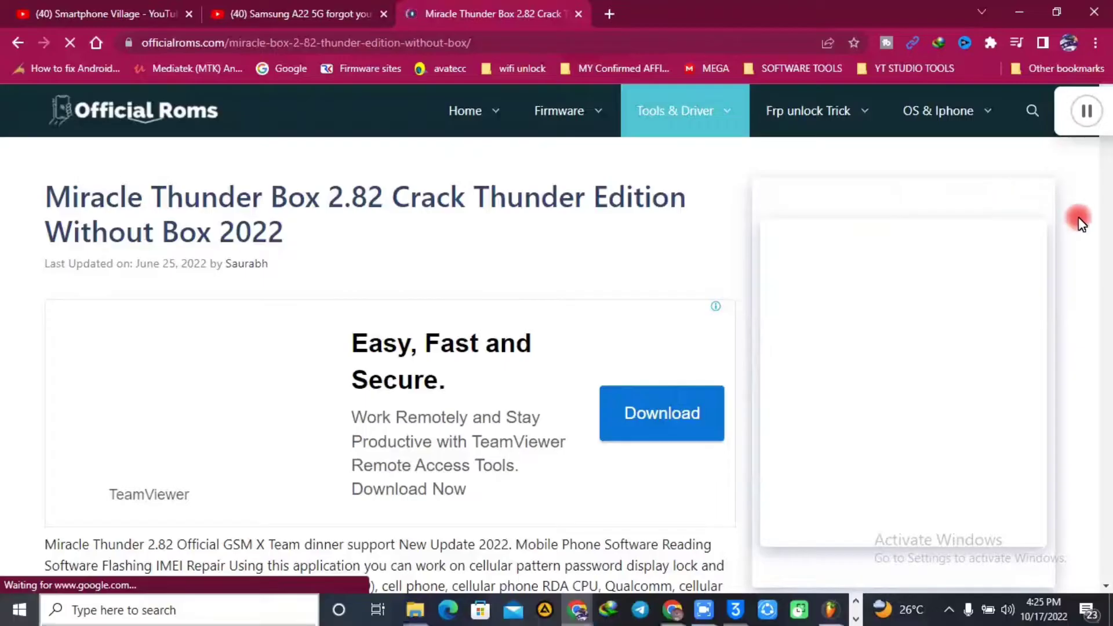
scroll(1096, 209, "down", 5)
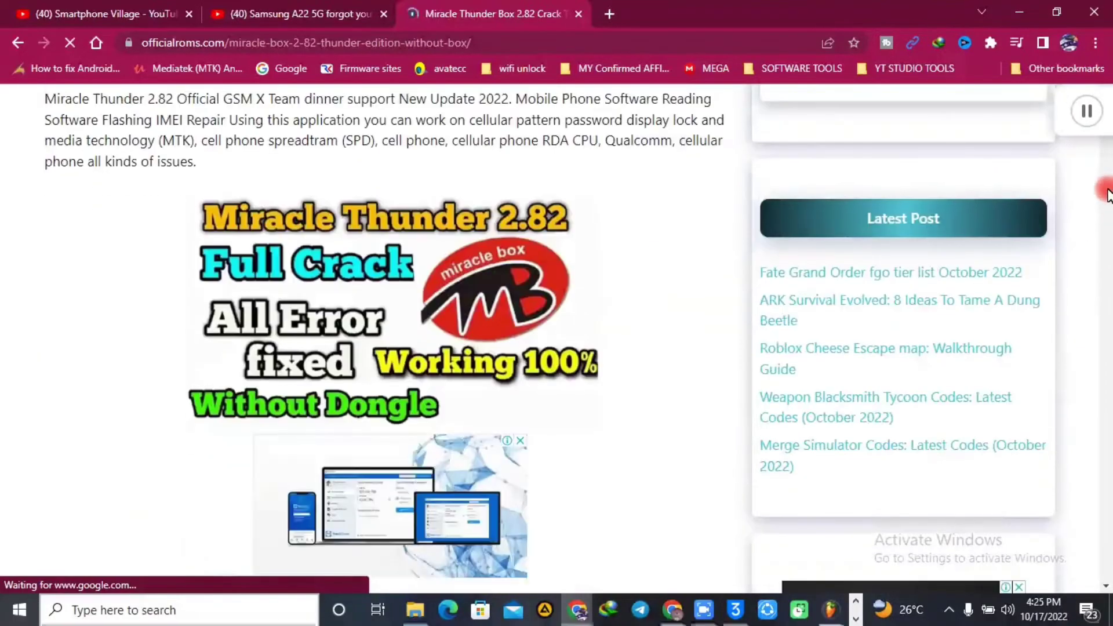
scroll(1106, 193, "down", 5)
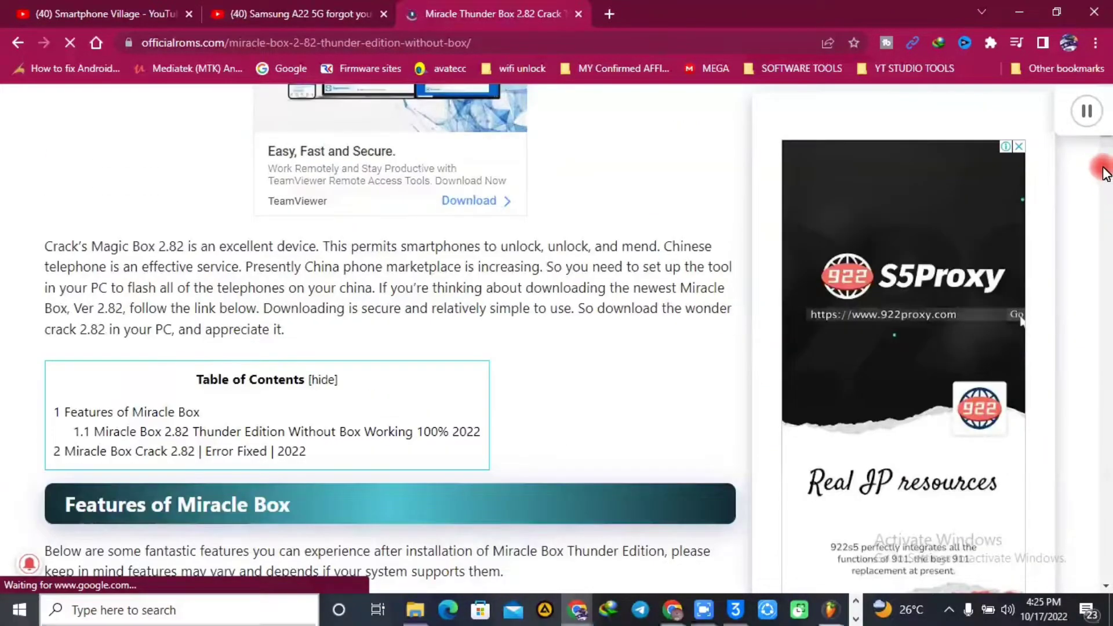
scroll(1102, 172, "down", 5)
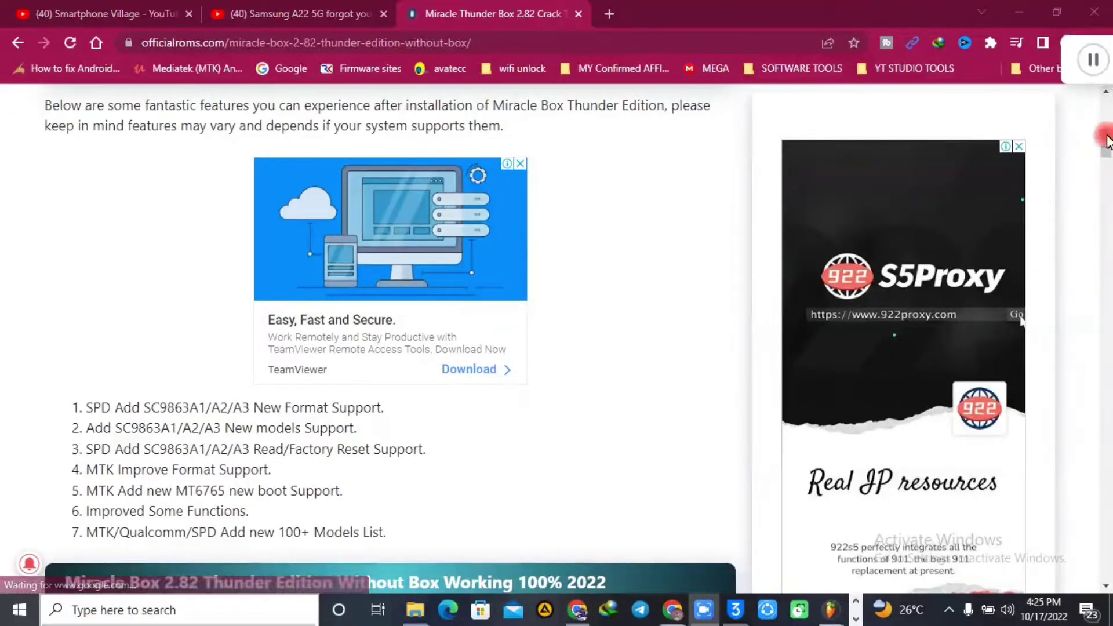
scroll(1106, 144, "up", 5)
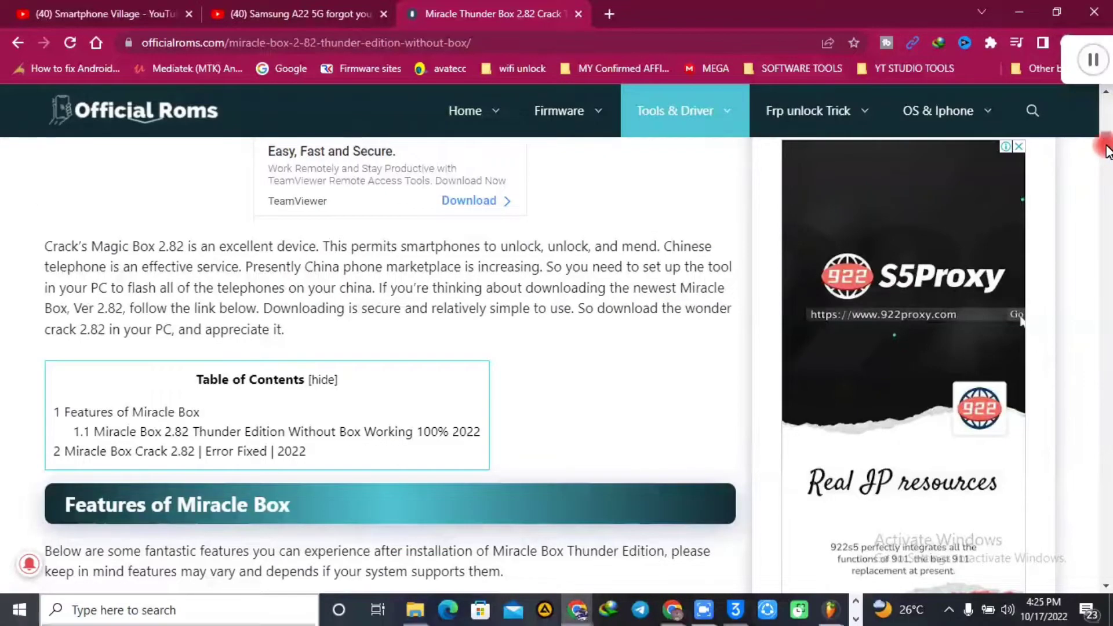
scroll(1106, 148, "down", 5)
scroll(1107, 157, "down", 1)
scroll(1107, 163, "down", 1)
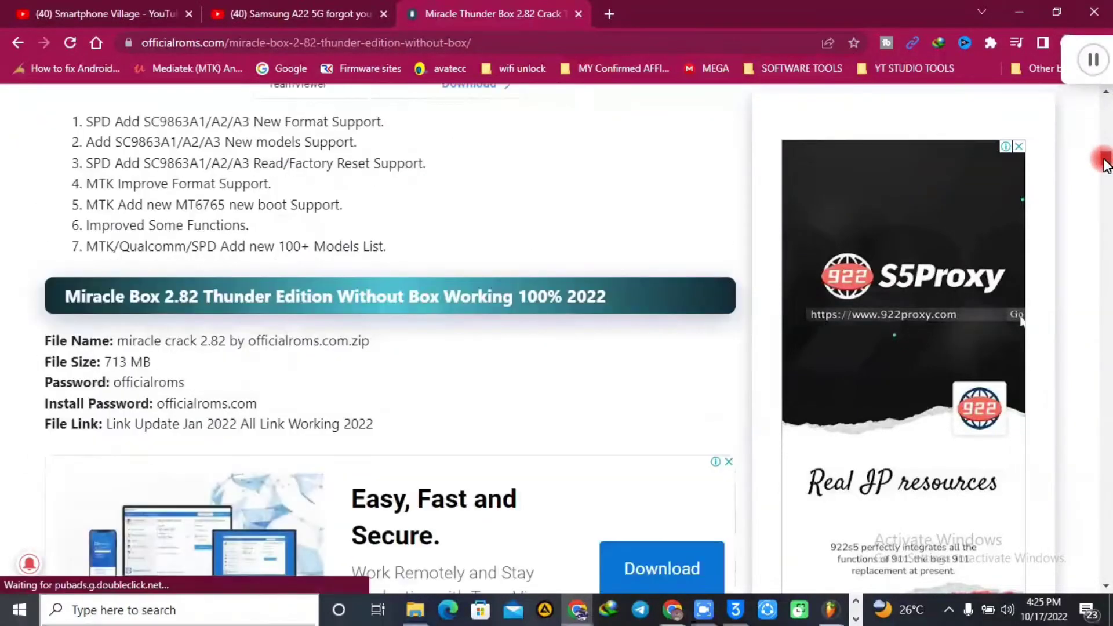
left_click_drag(1107, 164, 1107, 191)
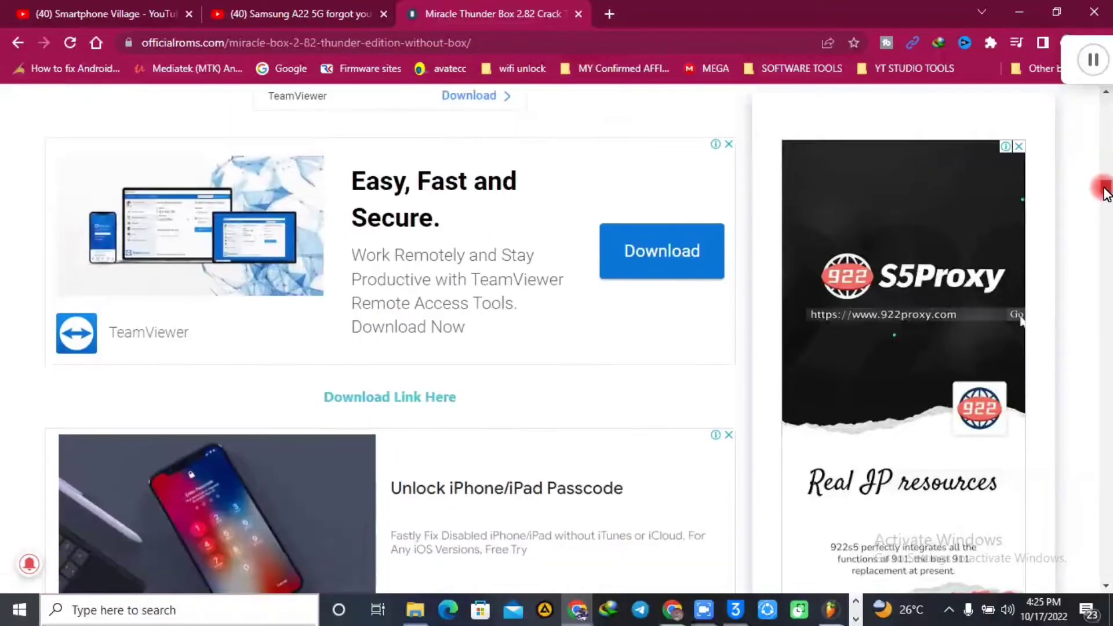
Follow the article's download link to the Miracle Box 2.82 Thunder Edition download page
left_click(376, 399)
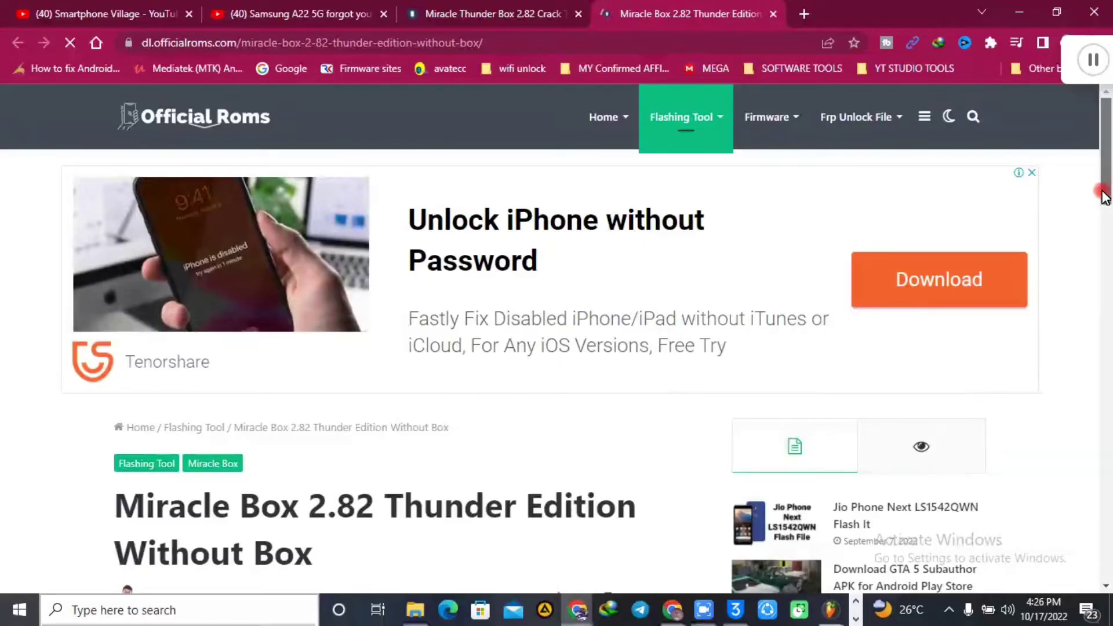
left_click_drag(1103, 195, 1105, 259)
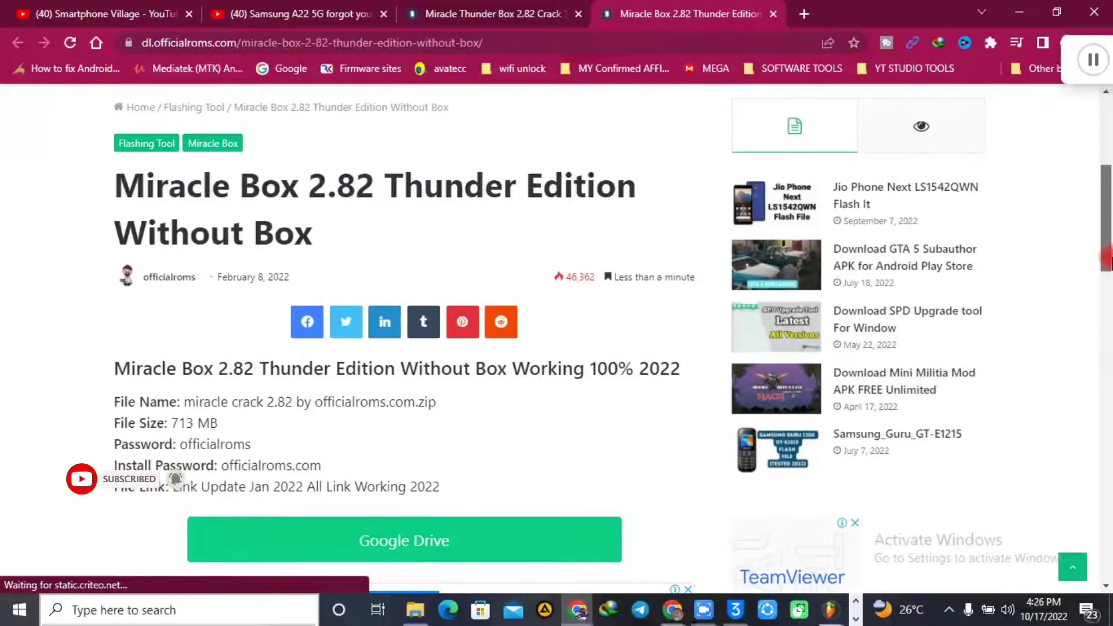
left_click_drag(1106, 259, 1106, 277)
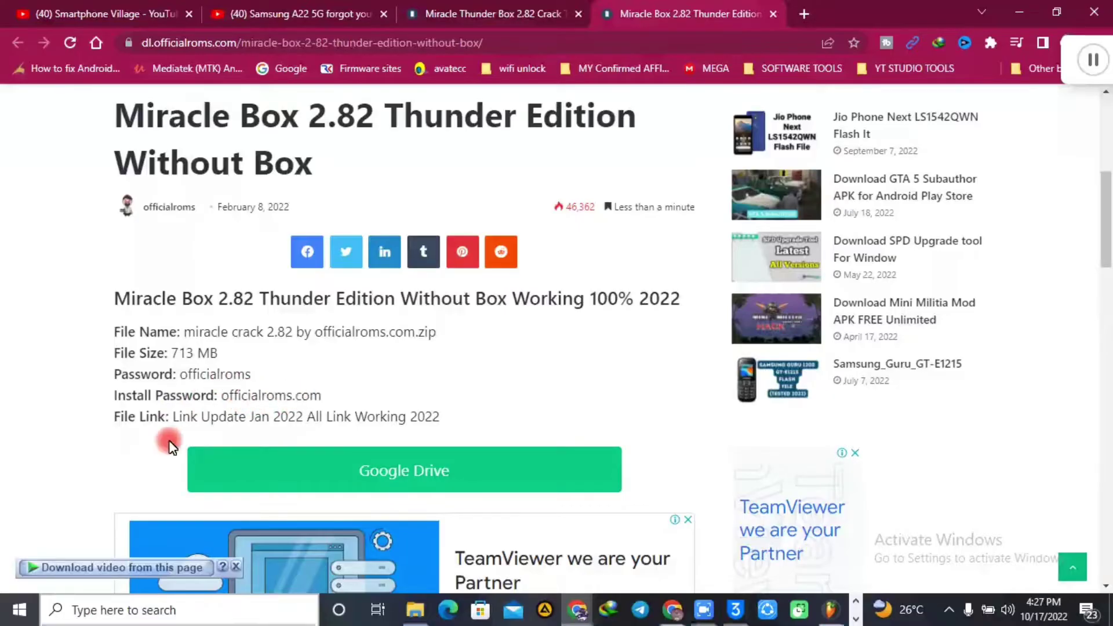
Open the Google Drive link and download the Miracle Thunder 2.82 zip despite the virus warning
left_click(425, 486)
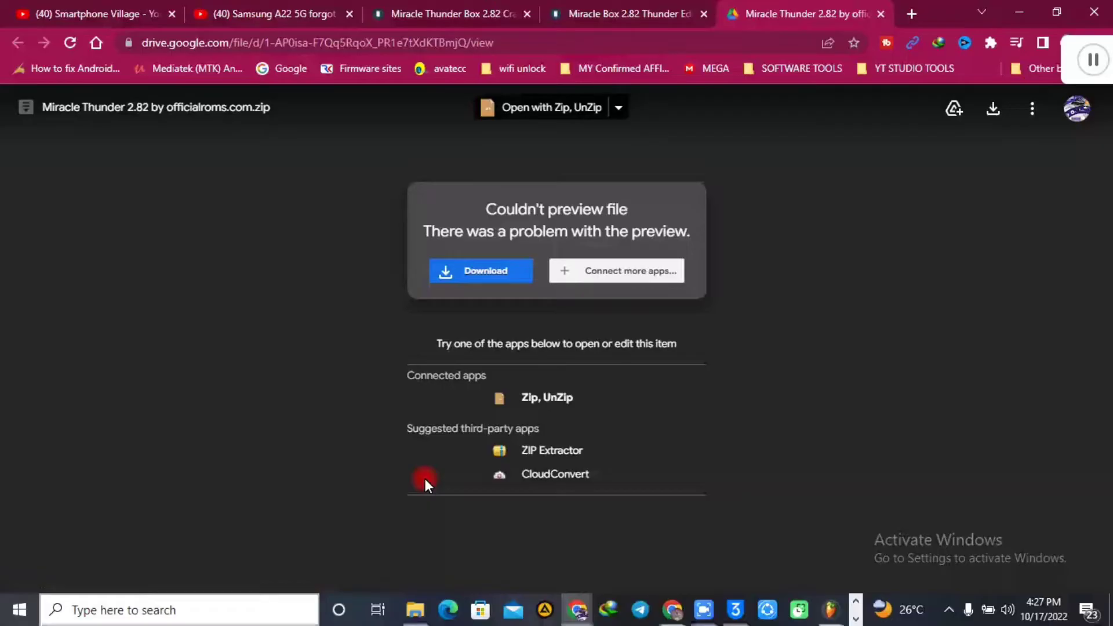
left_click(456, 280)
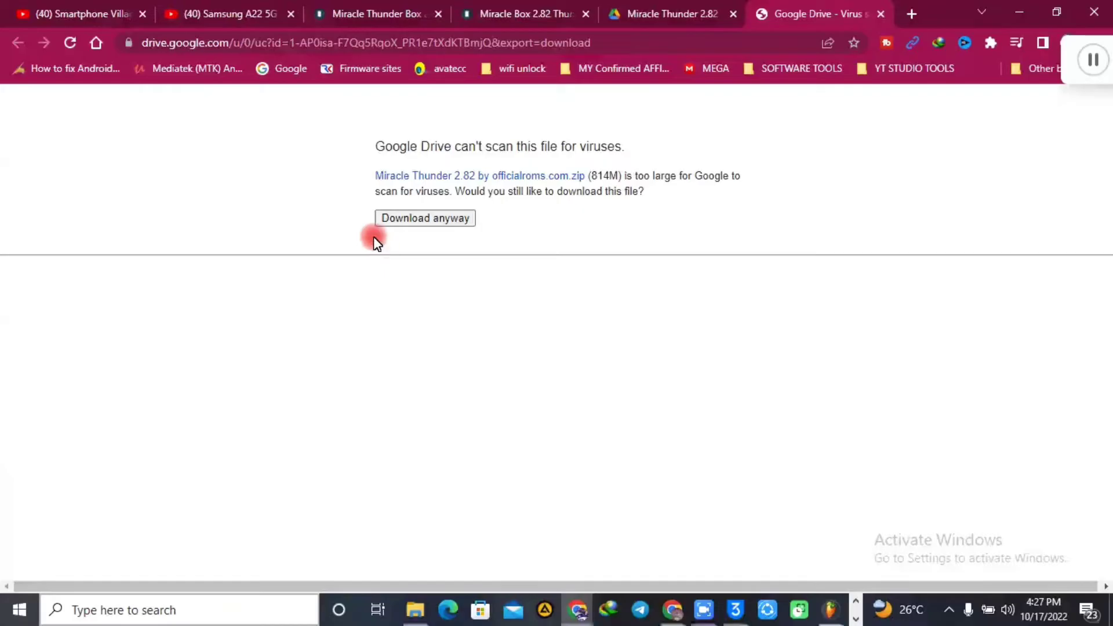
left_click(414, 224)
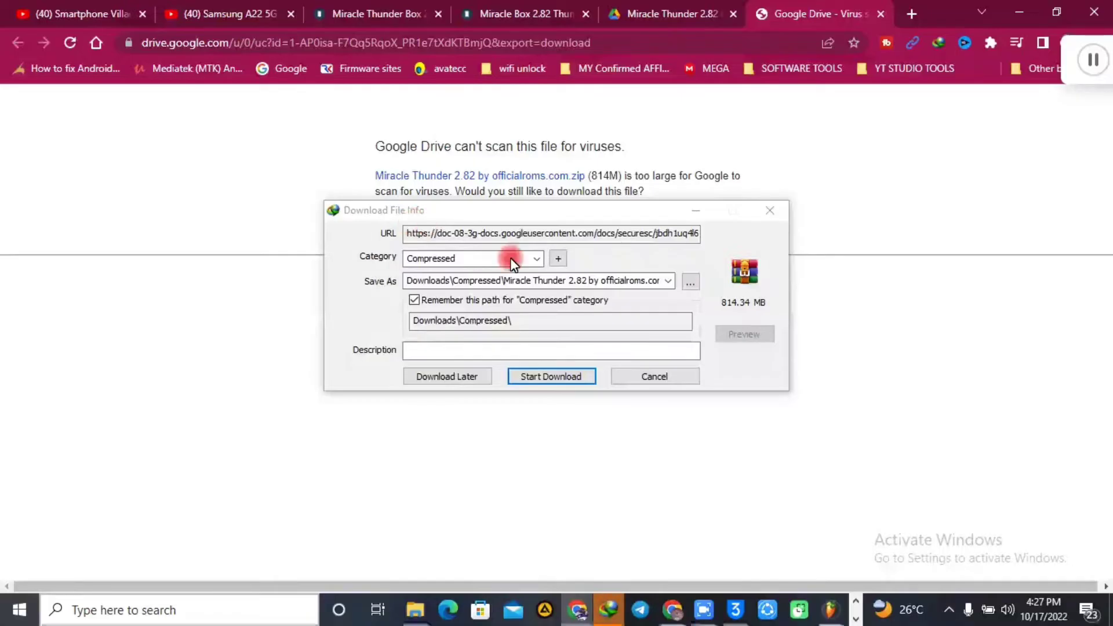
Download the 814 MB zip with IDM, then maximize the Miracle folder window
left_click(534, 381)
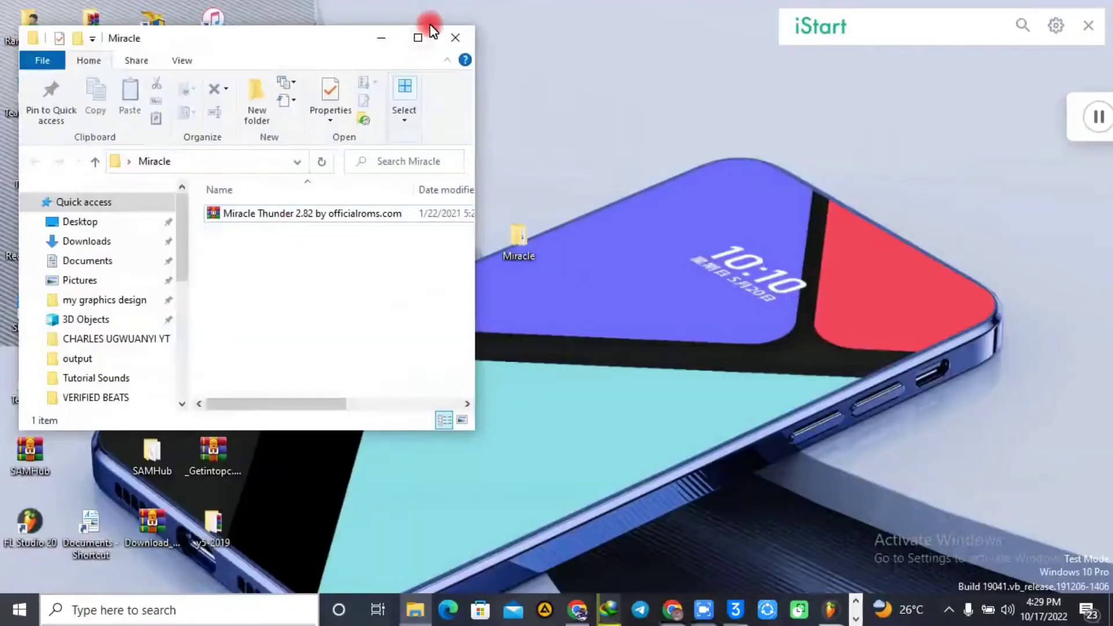
left_click(417, 39)
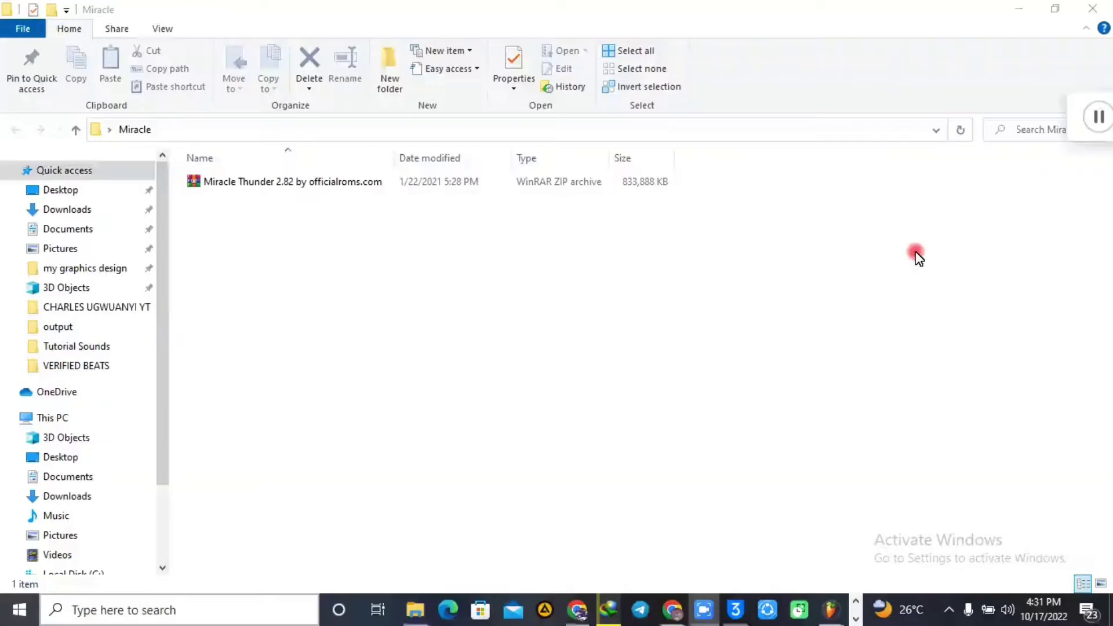
Open Windows Security's Virus & threat protection from the hidden tray icons
left_click(948, 610)
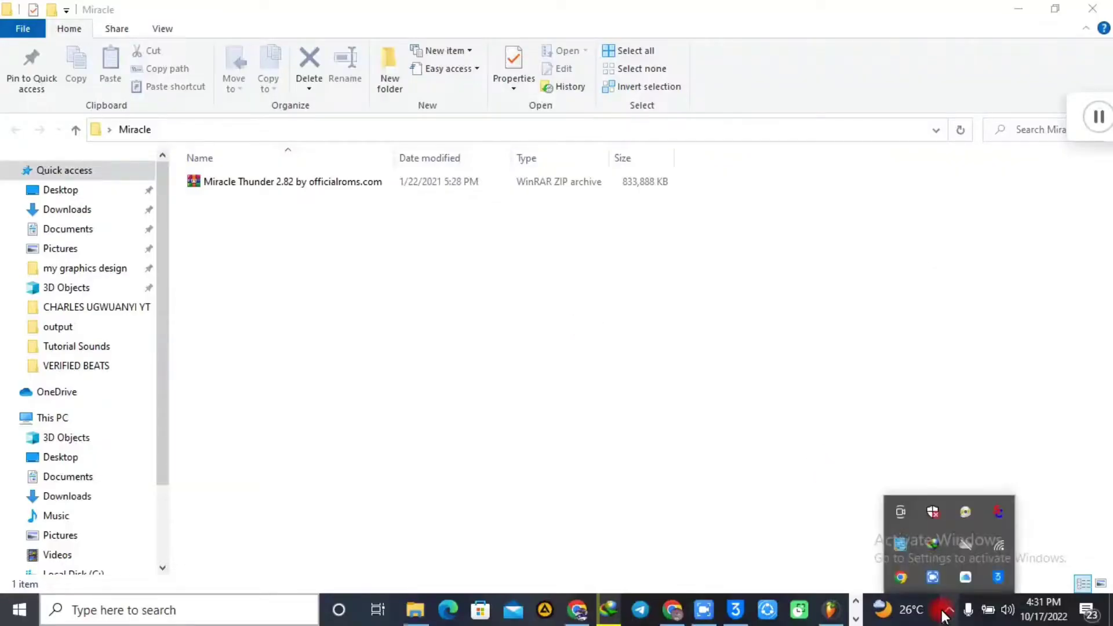
left_click(930, 511)
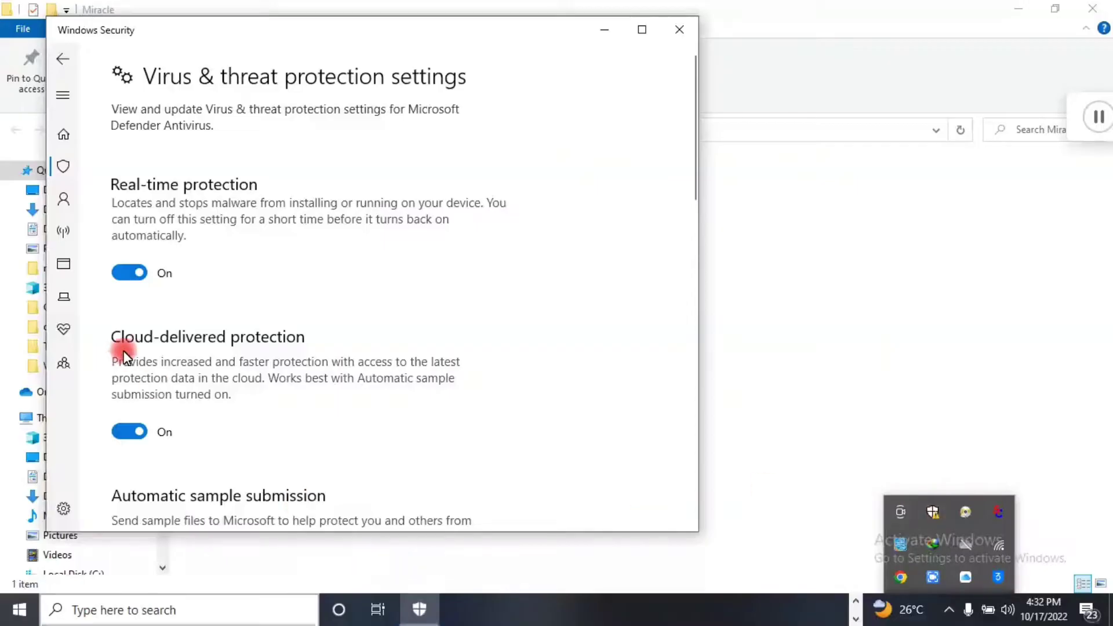
Switch Real-time protection off and minimize the Windows Security window
left_click(137, 270)
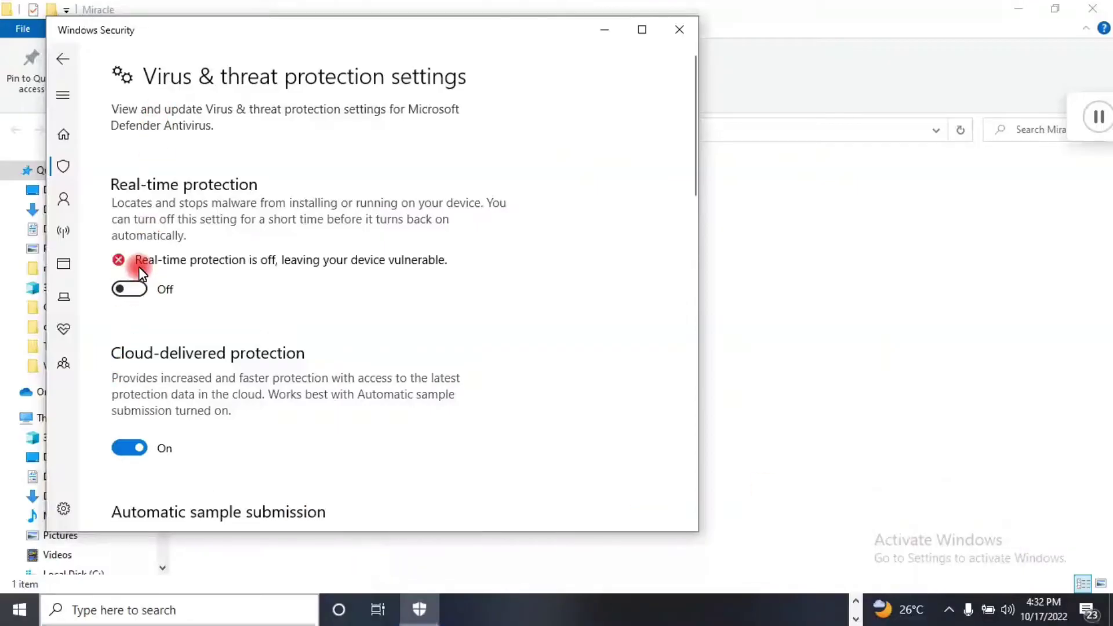
left_click(605, 32)
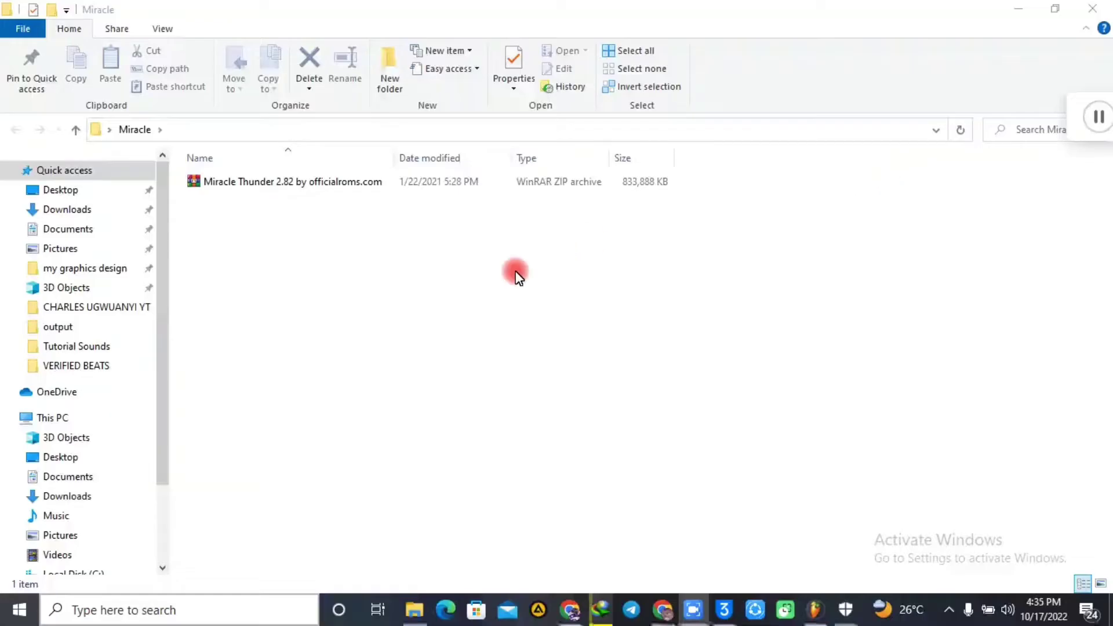
Extract the zip to 'Miracle Thunder 2.82' using its password, then open the Password file inside
left_click(230, 187)
right_click(229, 182)
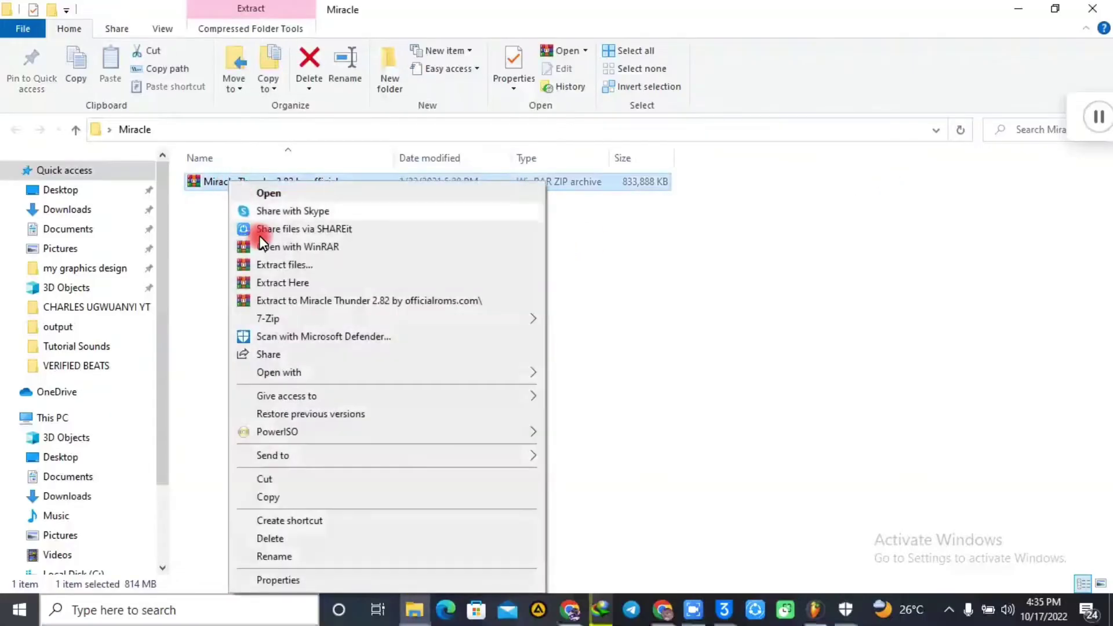
left_click(295, 303)
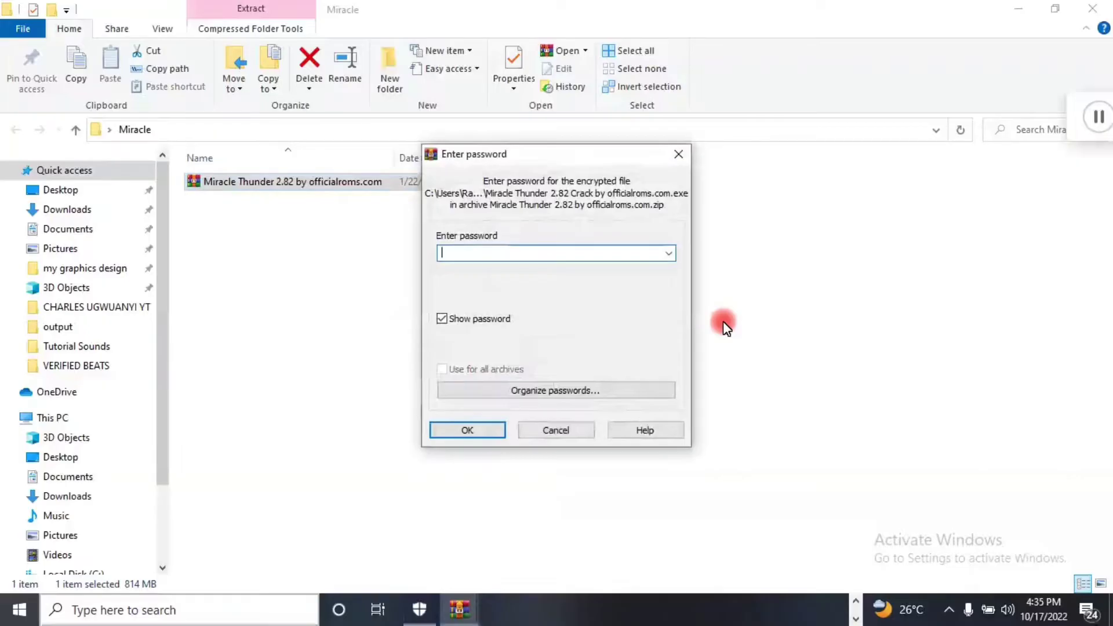
type("officialroms")
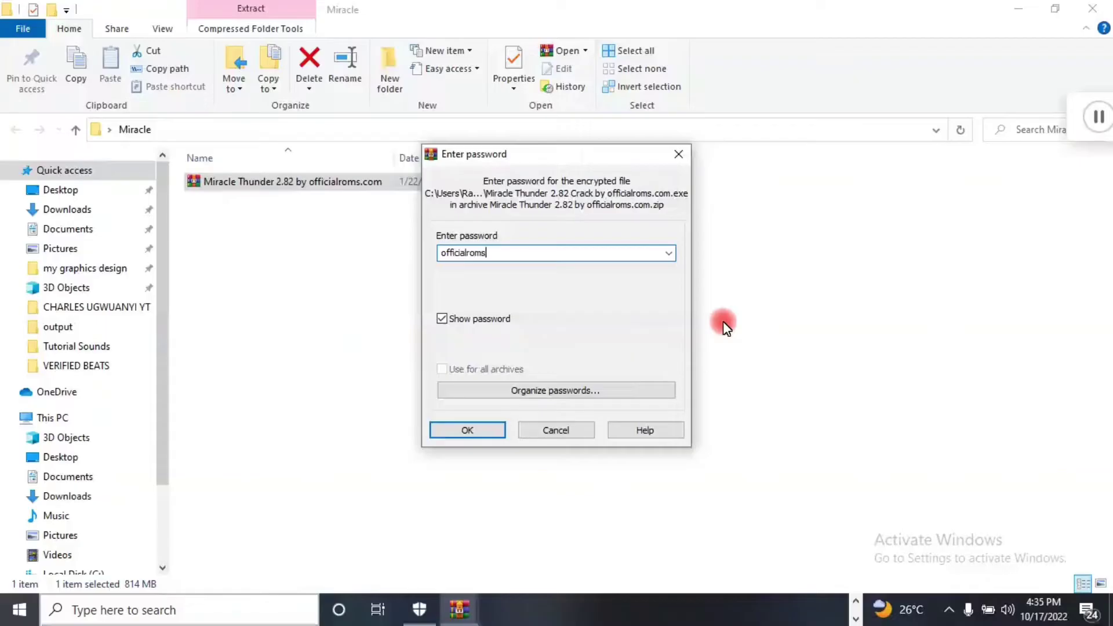
left_click(473, 427)
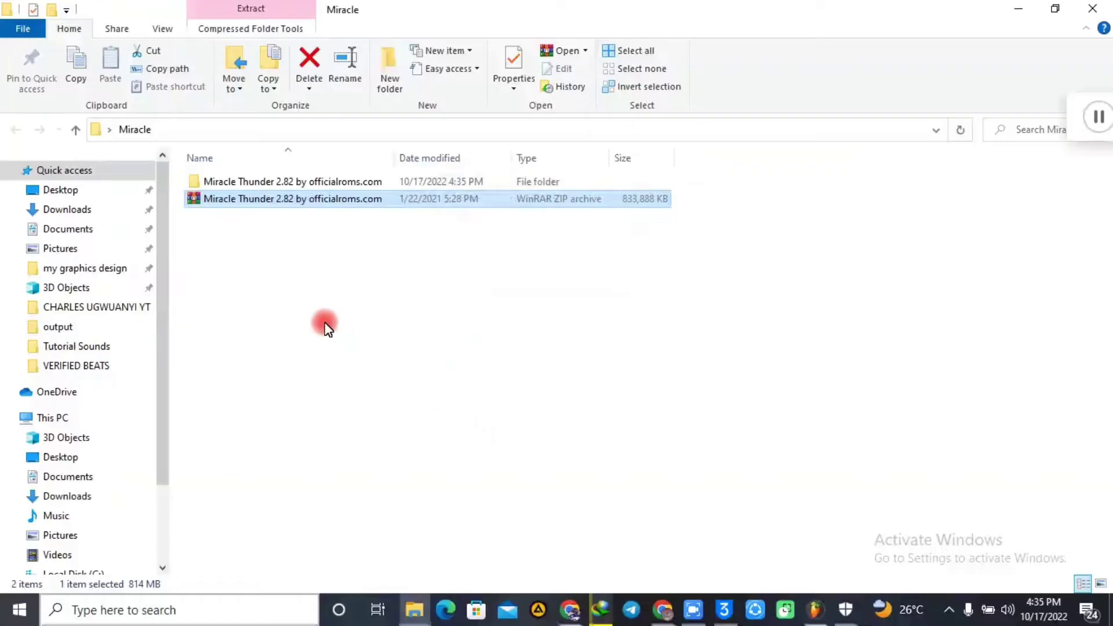
double_click(242, 183)
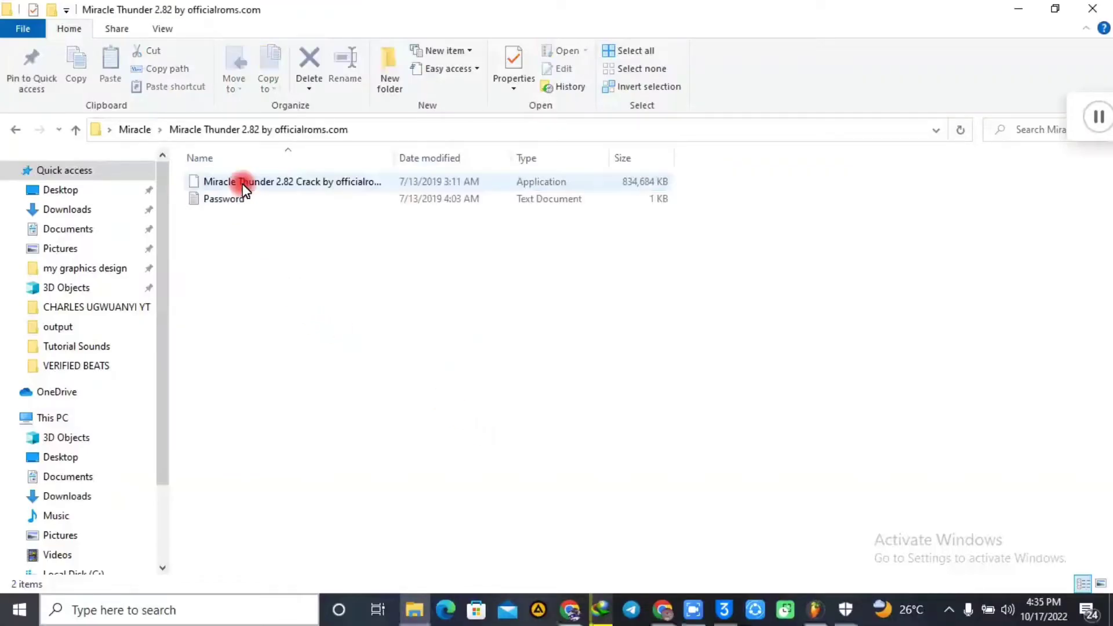
double_click(213, 201)
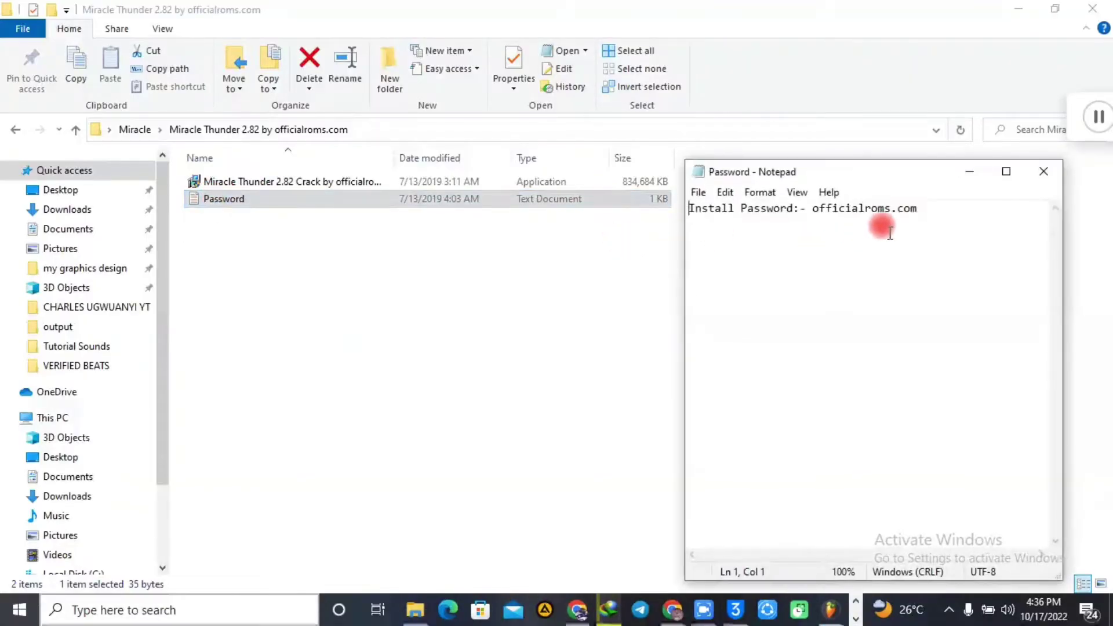
left_click_drag(921, 208, 826, 215)
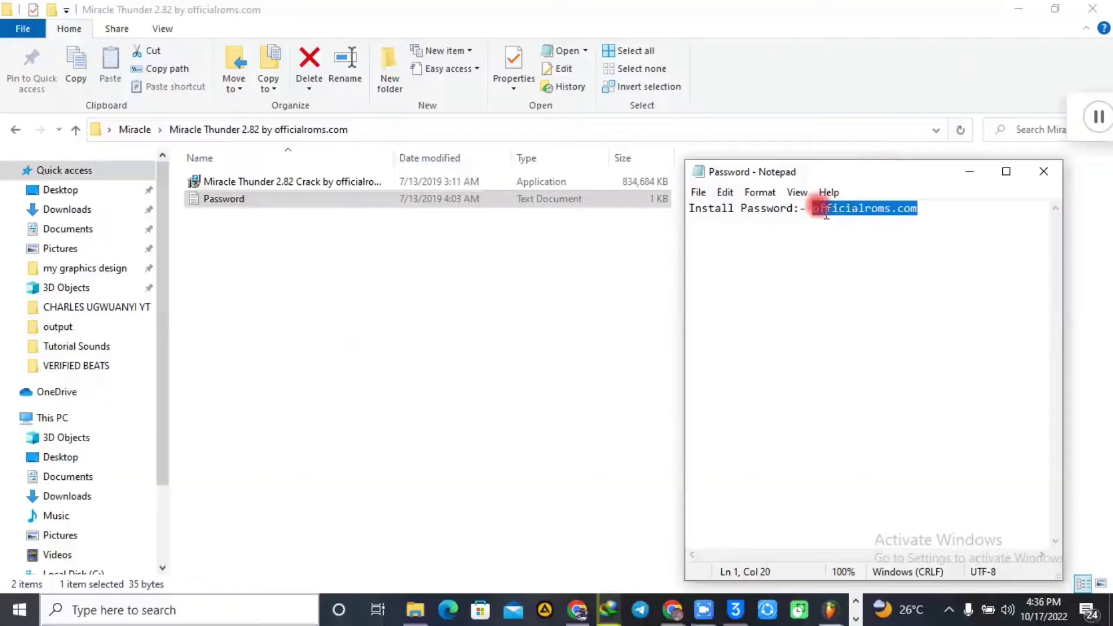
right_click(824, 212)
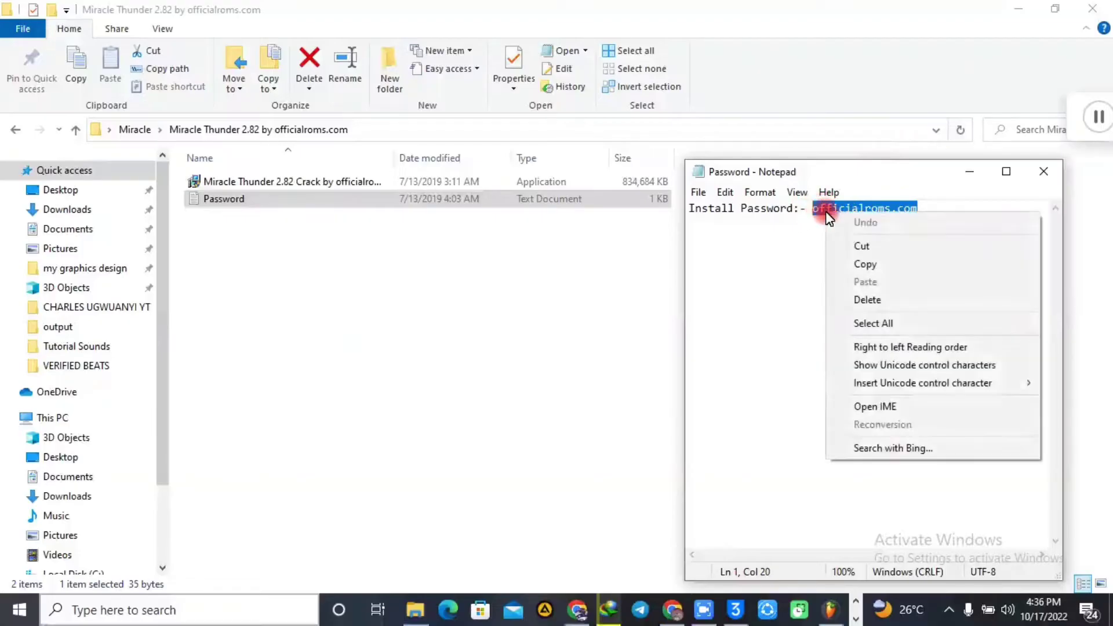
left_click(857, 261)
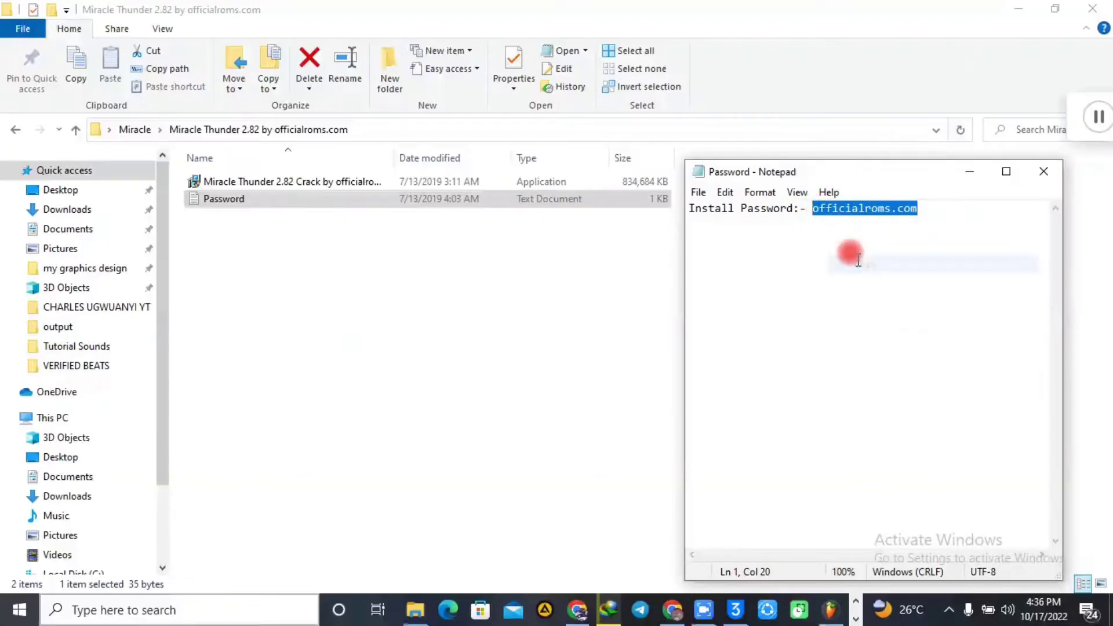
left_click(978, 174)
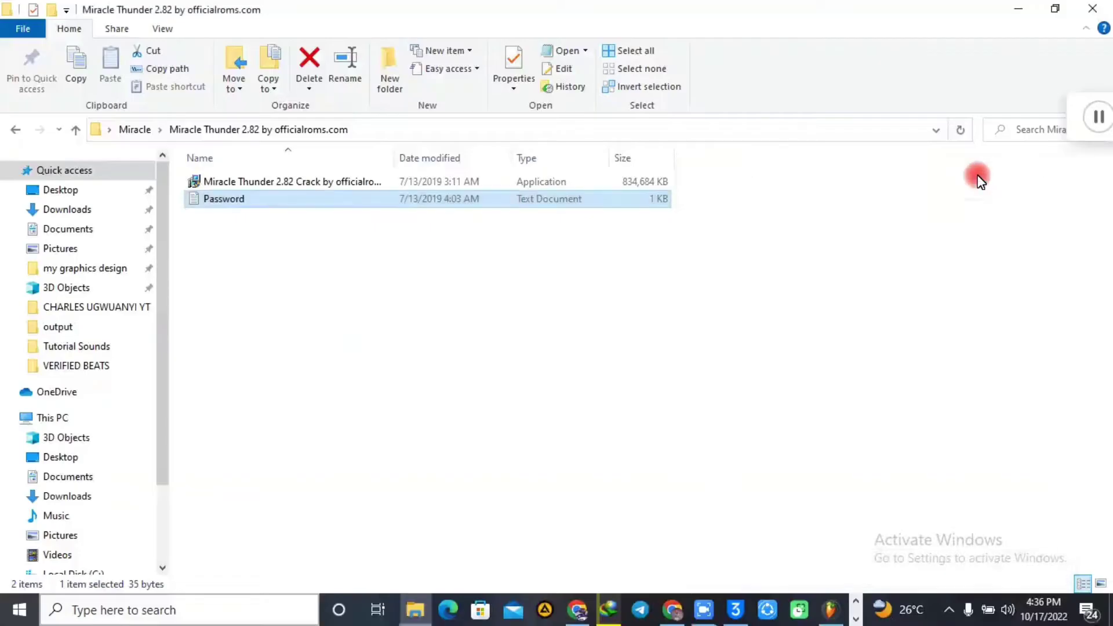
Launch the Crack setup, pass the welcome page, and paste and submit the copied password
double_click(243, 187)
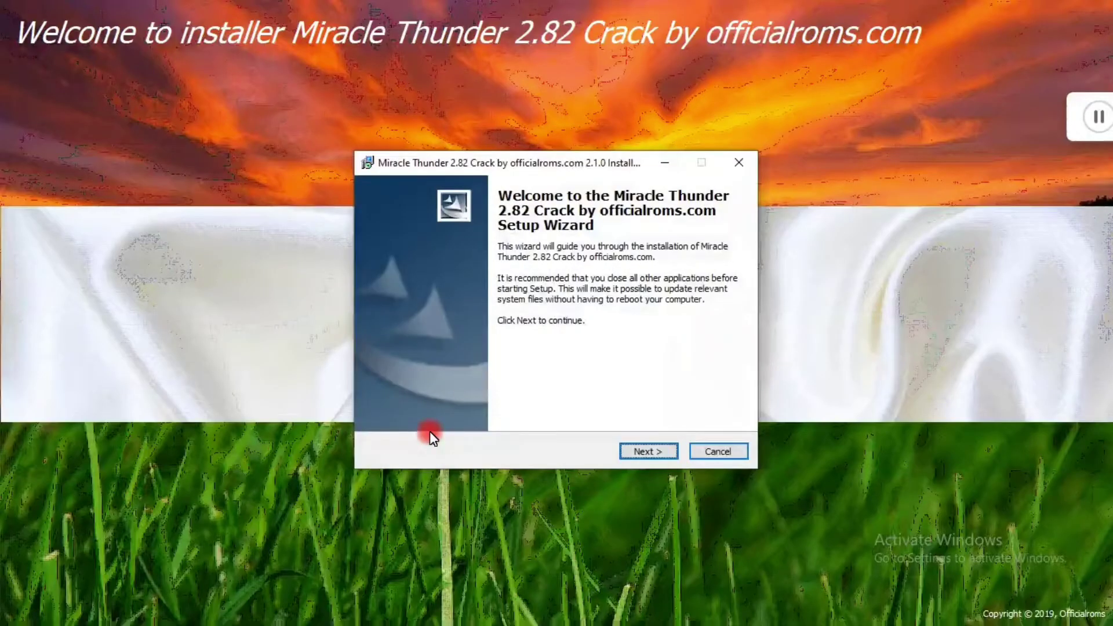
left_click(640, 454)
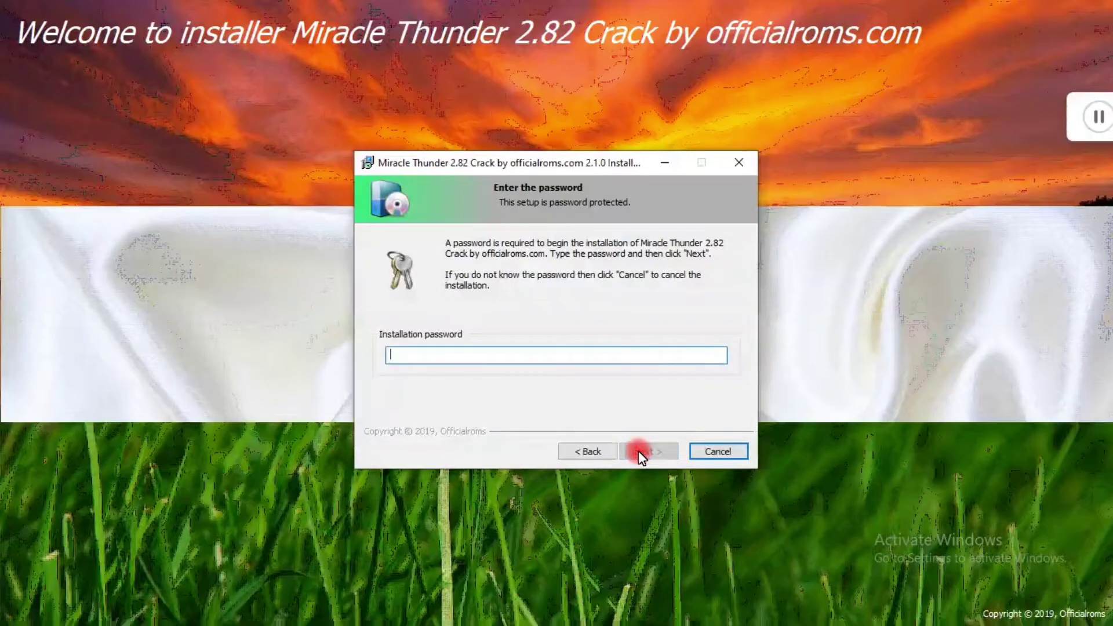
right_click(445, 355)
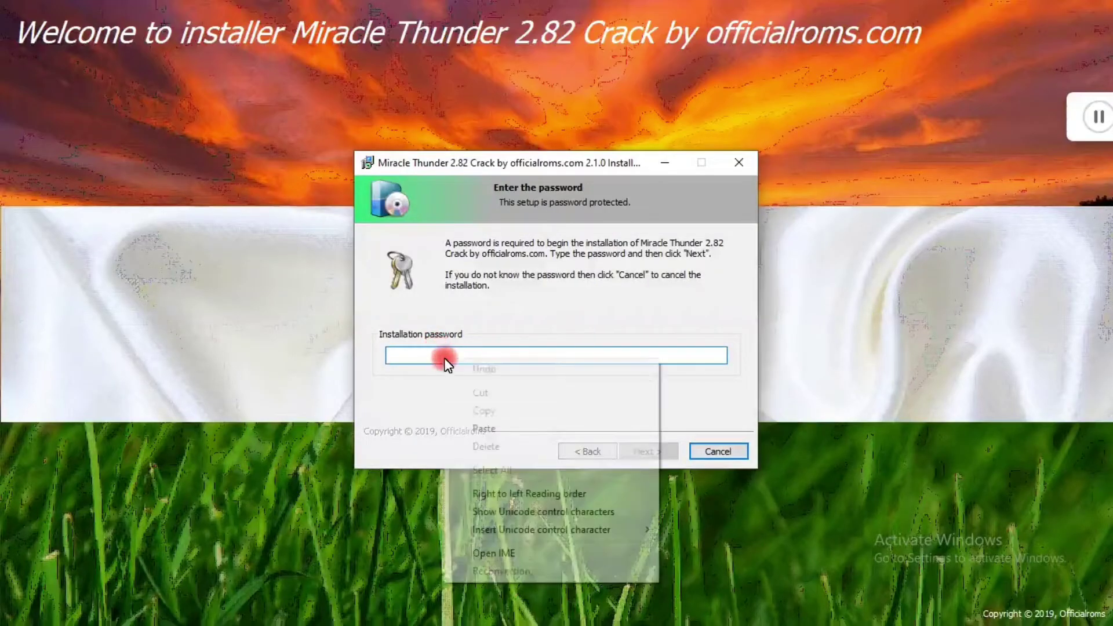
left_click(481, 430)
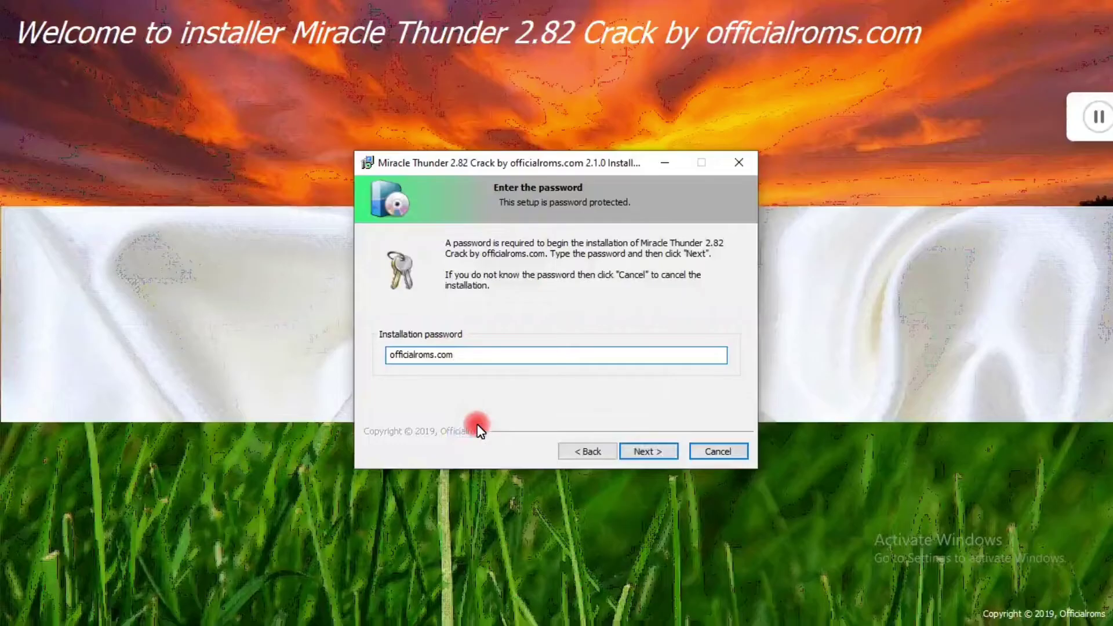
left_click(641, 453)
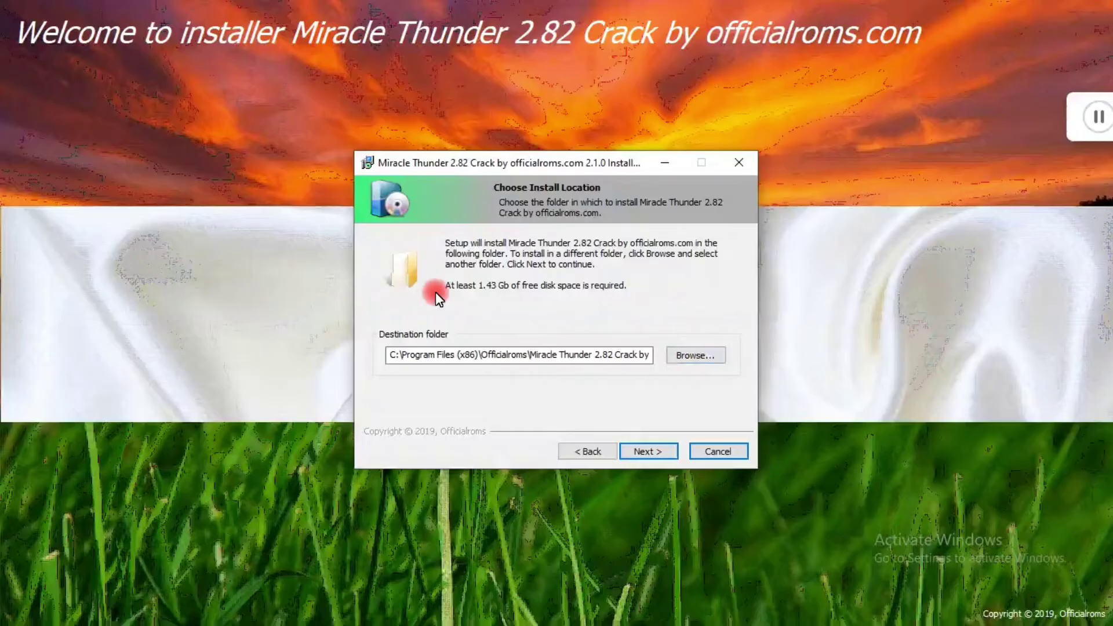
Accept the default install location, leave 'Create a Desktop icon' checked, and reach the ready-to-install summary
left_click(651, 453)
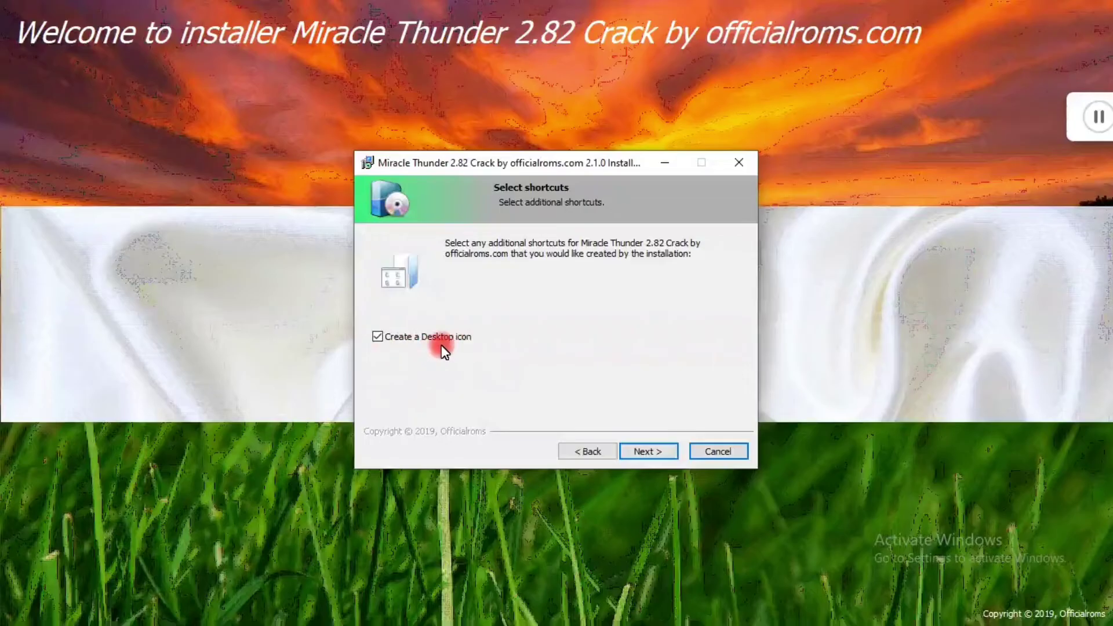
left_click(377, 337)
left_click(376, 337)
left_click(650, 456)
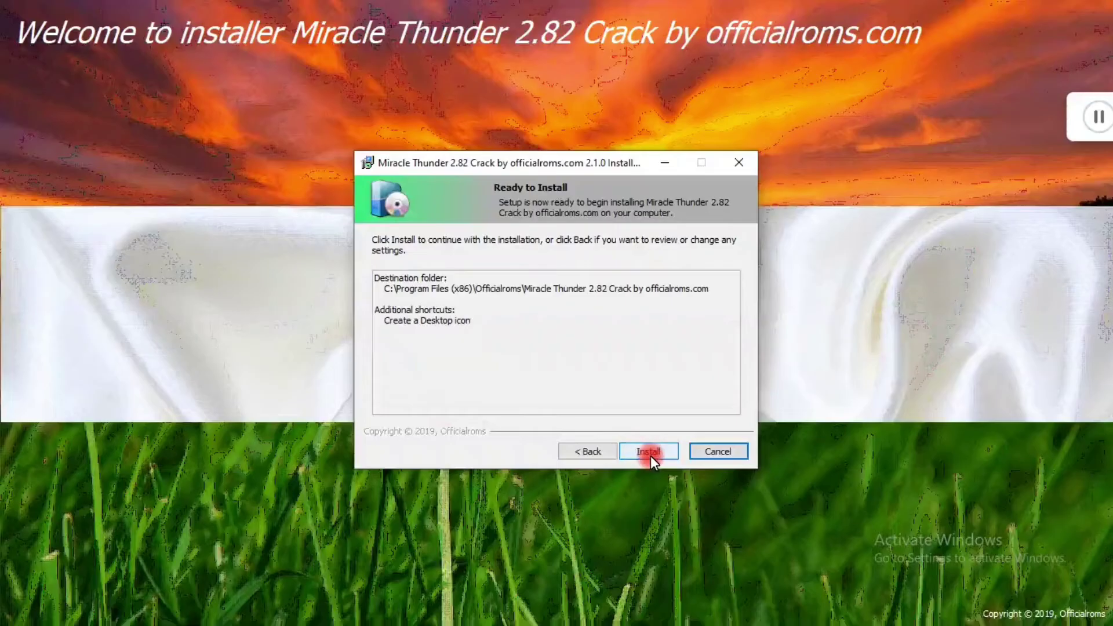
Install Miracle Thunder 2.82, finish without visiting the product web site, and minimize File Explorer
left_click(651, 457)
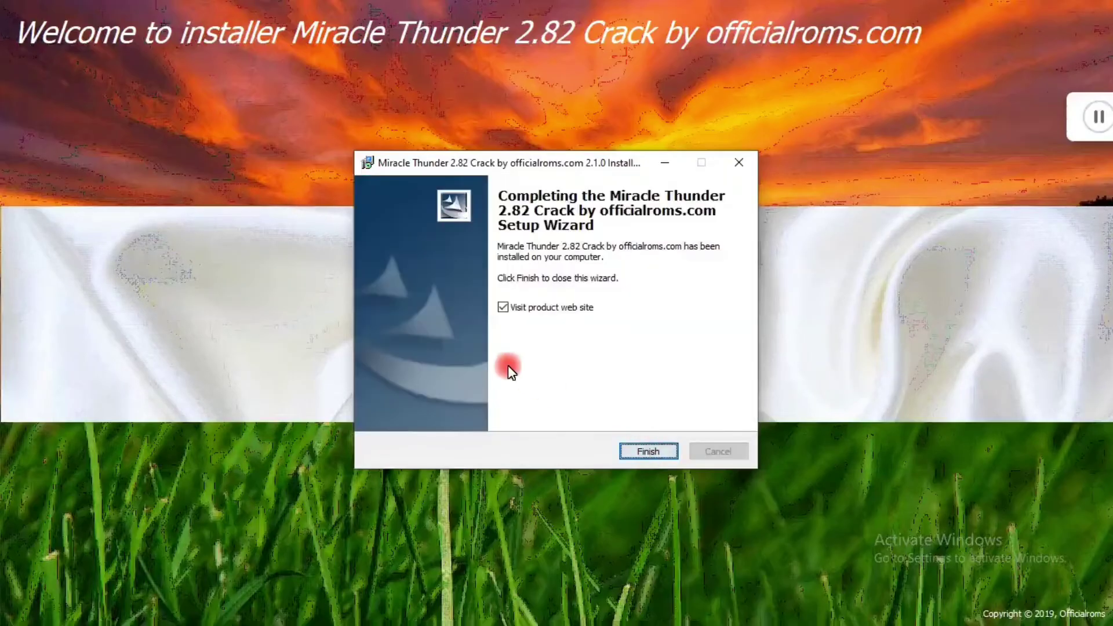
left_click(502, 307)
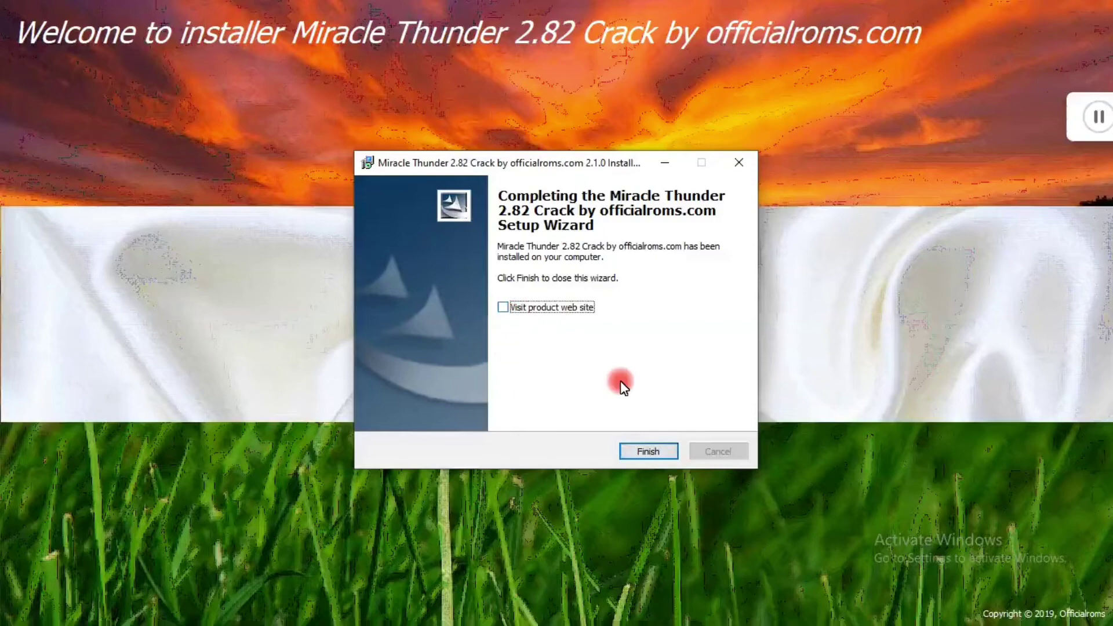
left_click(648, 452)
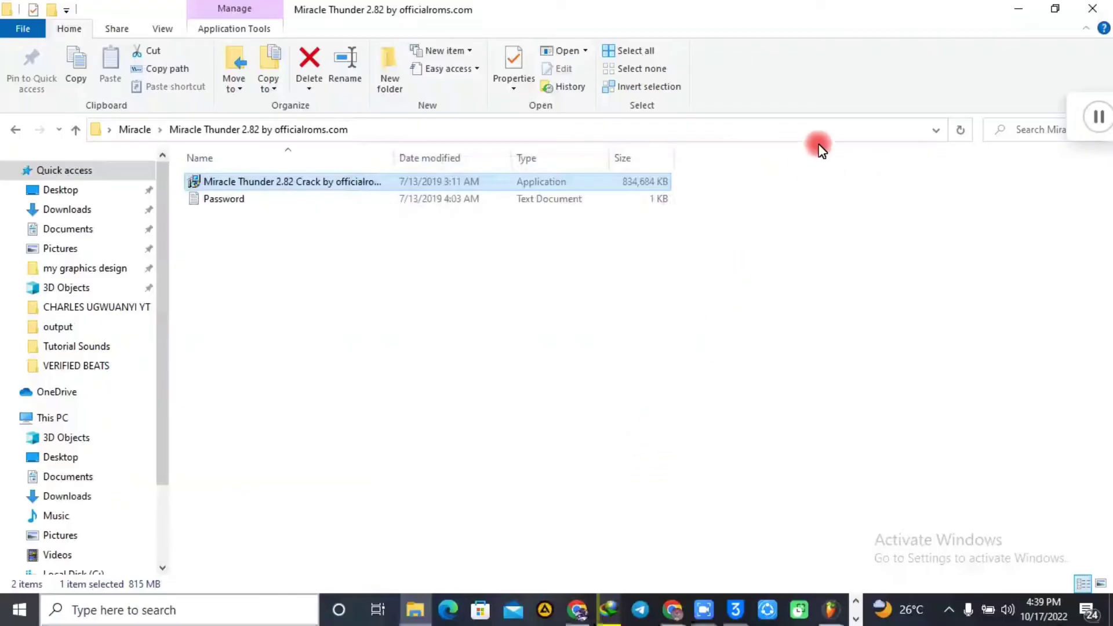
left_click(1017, 9)
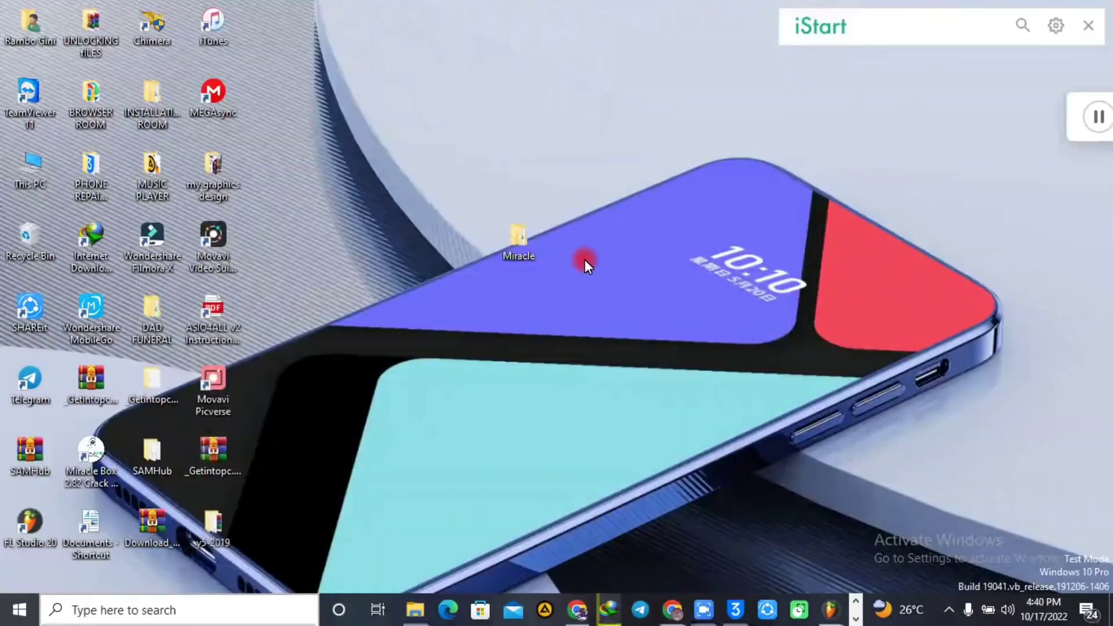
Move the Miracle Box shortcut to the desktop centre and run it as administrator
left_click_drag(82, 474, 448, 398)
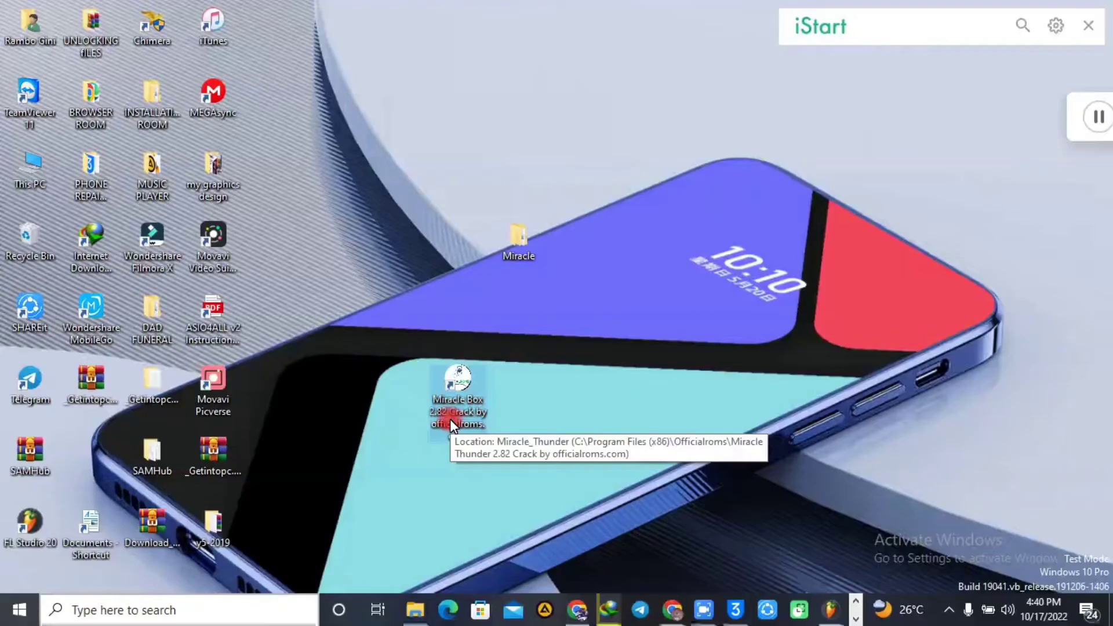
right_click(450, 419)
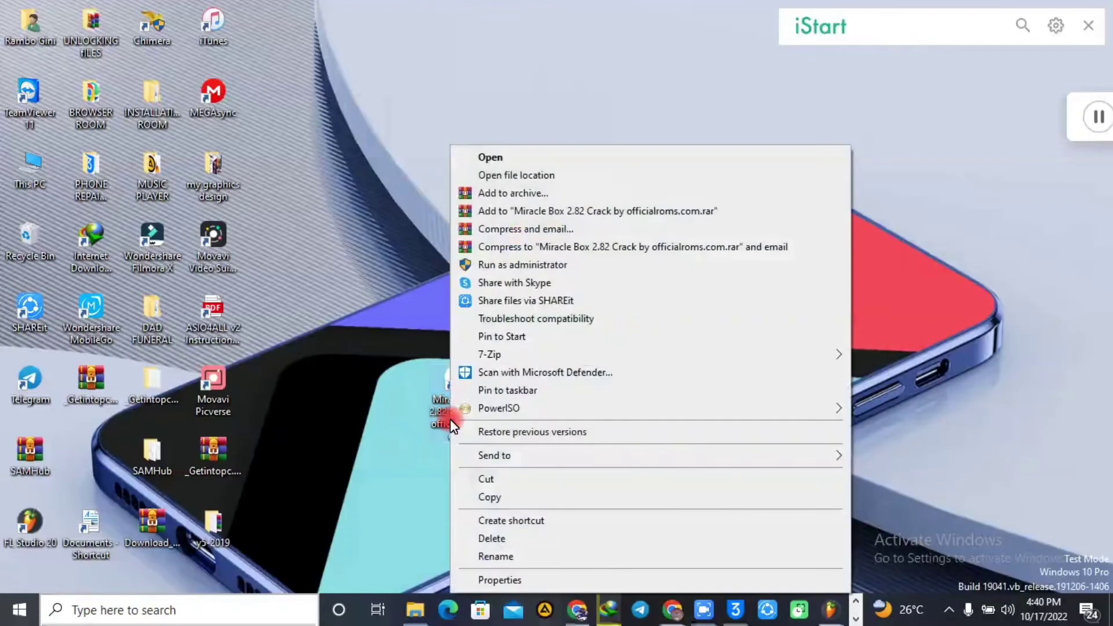
left_click(501, 265)
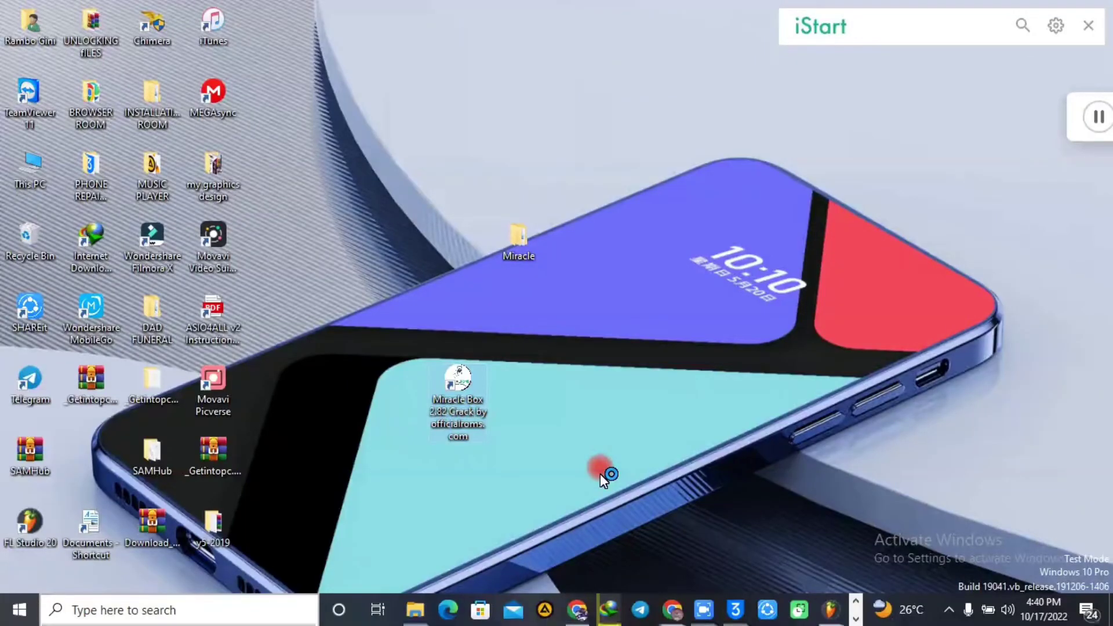
Deselect the icon and refresh the desktop twice from its context menu
left_click(600, 474)
right_click(681, 410)
left_click(759, 227)
right_click(733, 322)
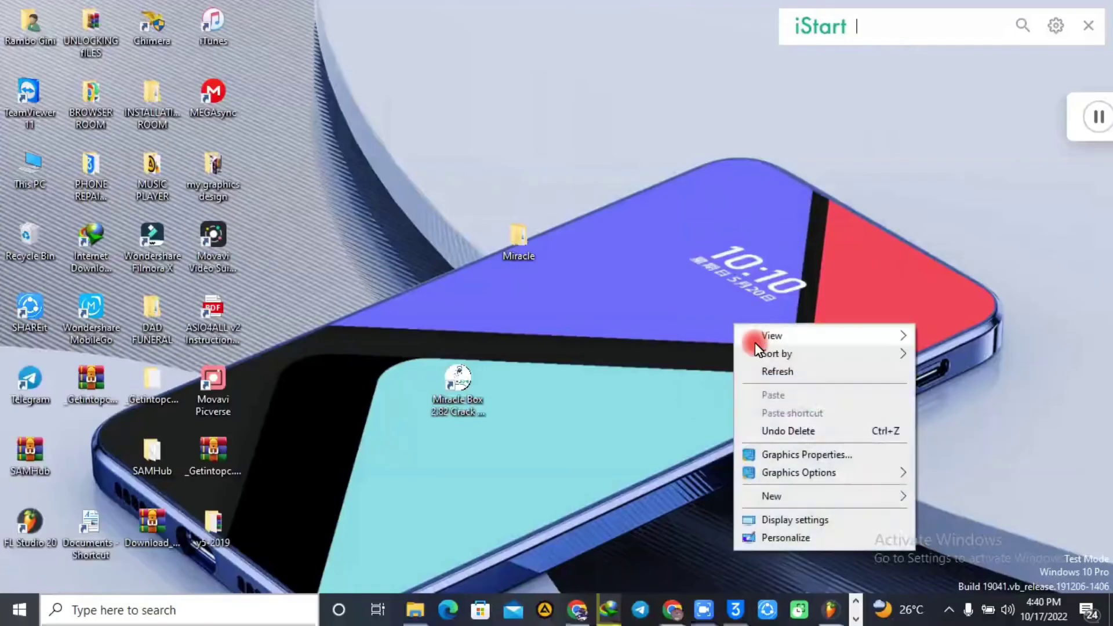
left_click(761, 367)
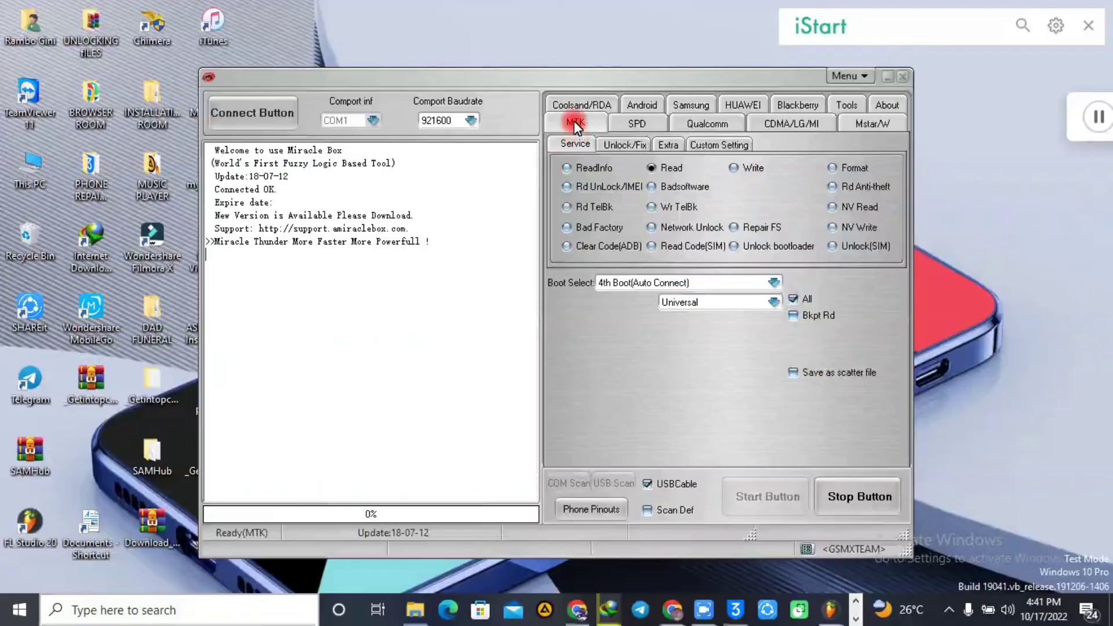
Look over the Coolsand/RDA tab's options, then return to the MTK service page
left_click(569, 103)
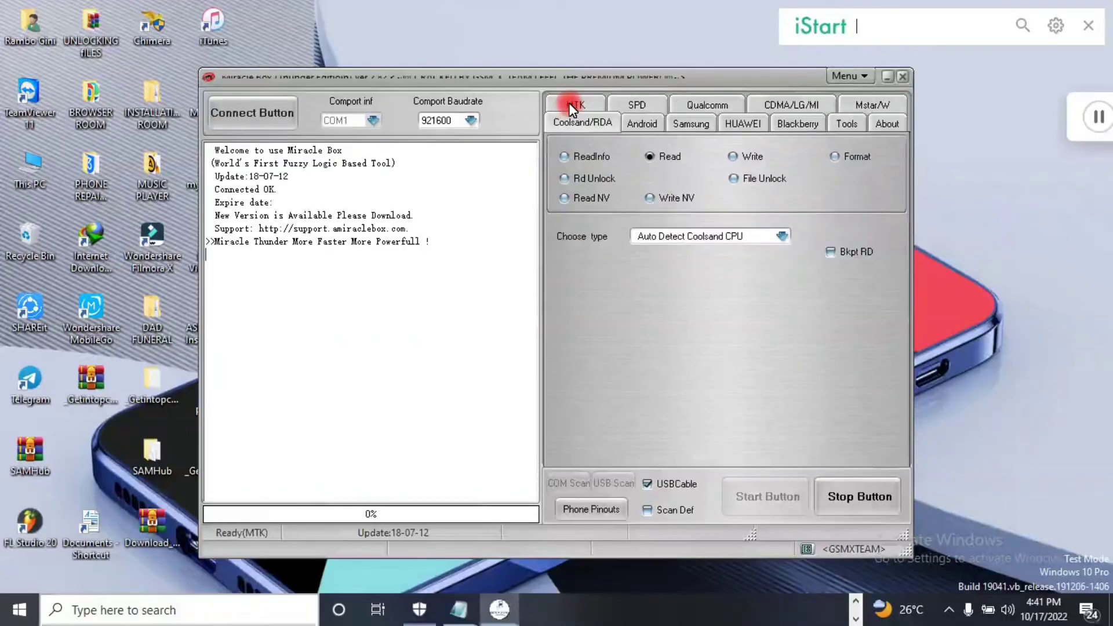
left_click(587, 131)
left_click(578, 102)
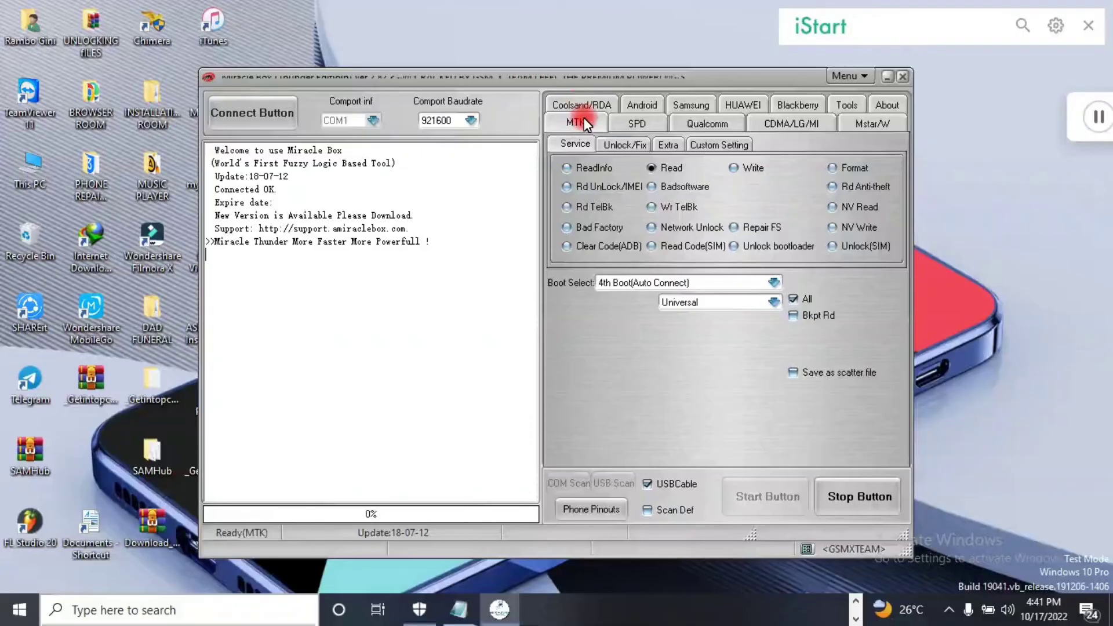
On the SPD tab, select FRP Reset, then switch the operation to Format
left_click(633, 125)
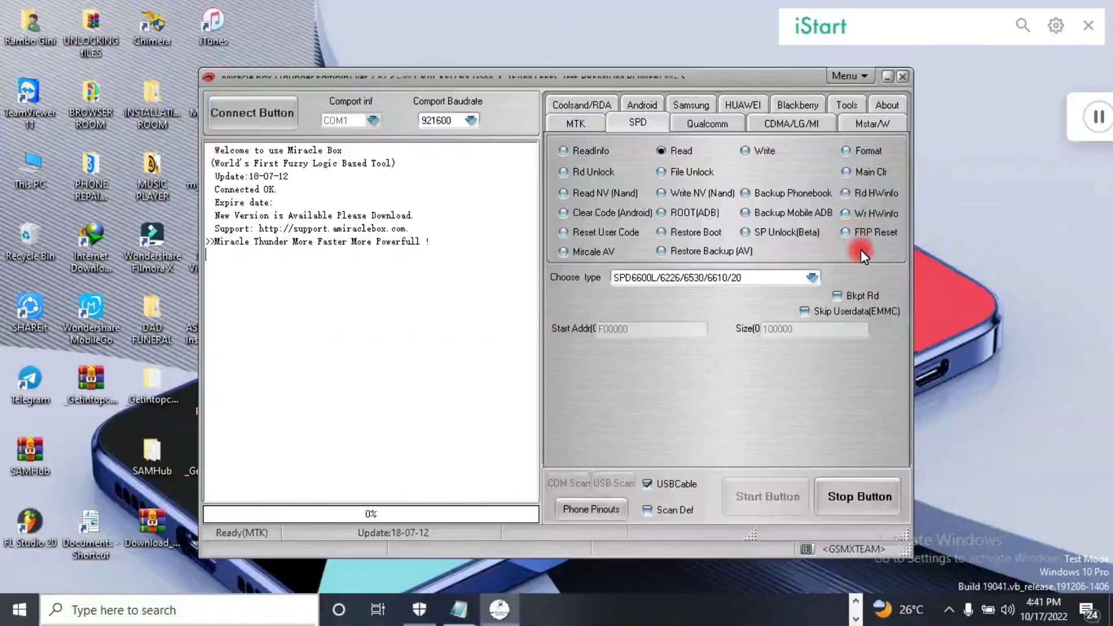
left_click(844, 232)
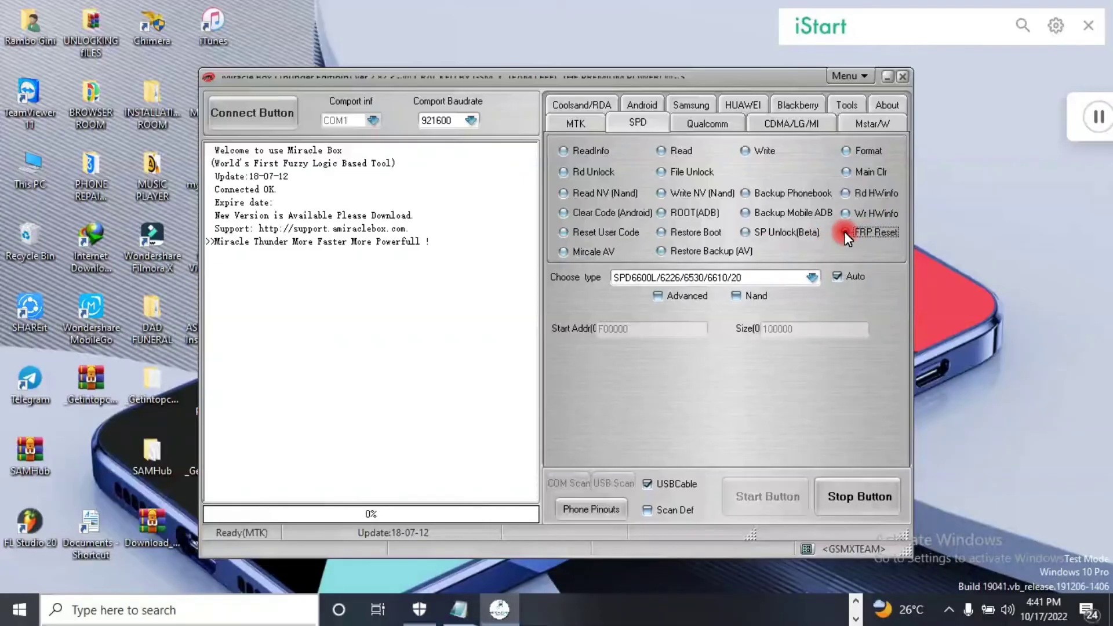
left_click(844, 148)
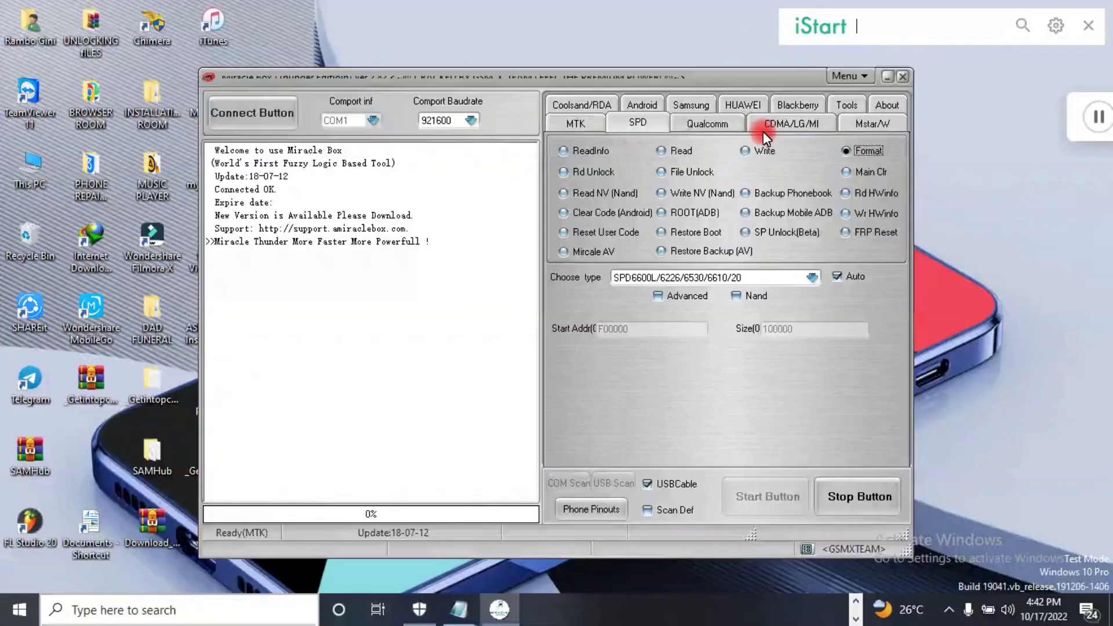
Browse the Qualcomm, Samsung and Tools tabs in turn
left_click(713, 123)
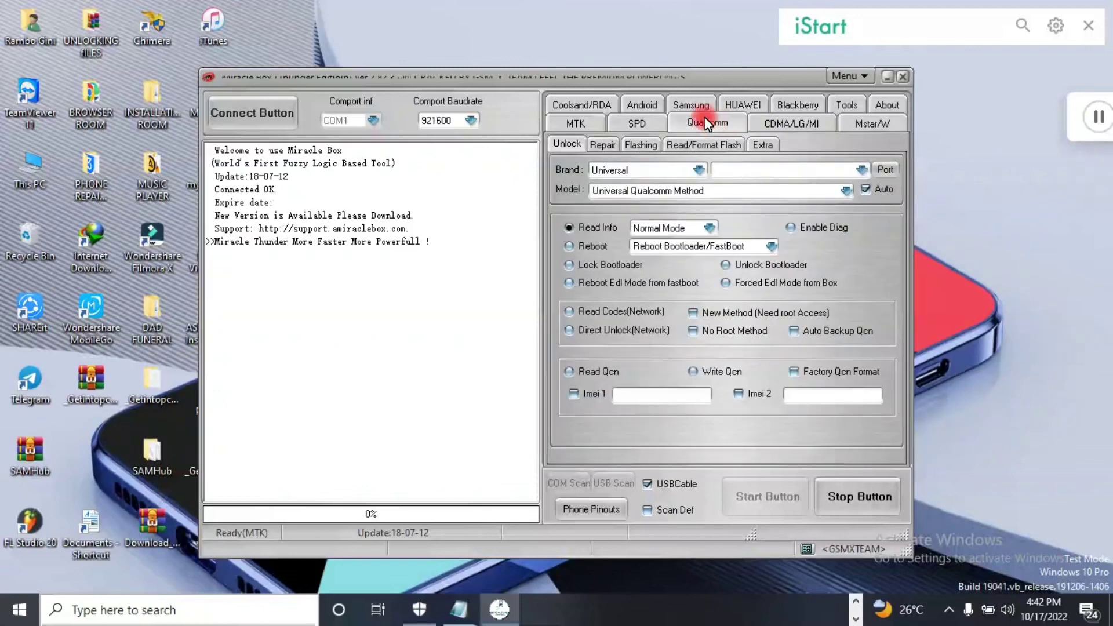
left_click(687, 105)
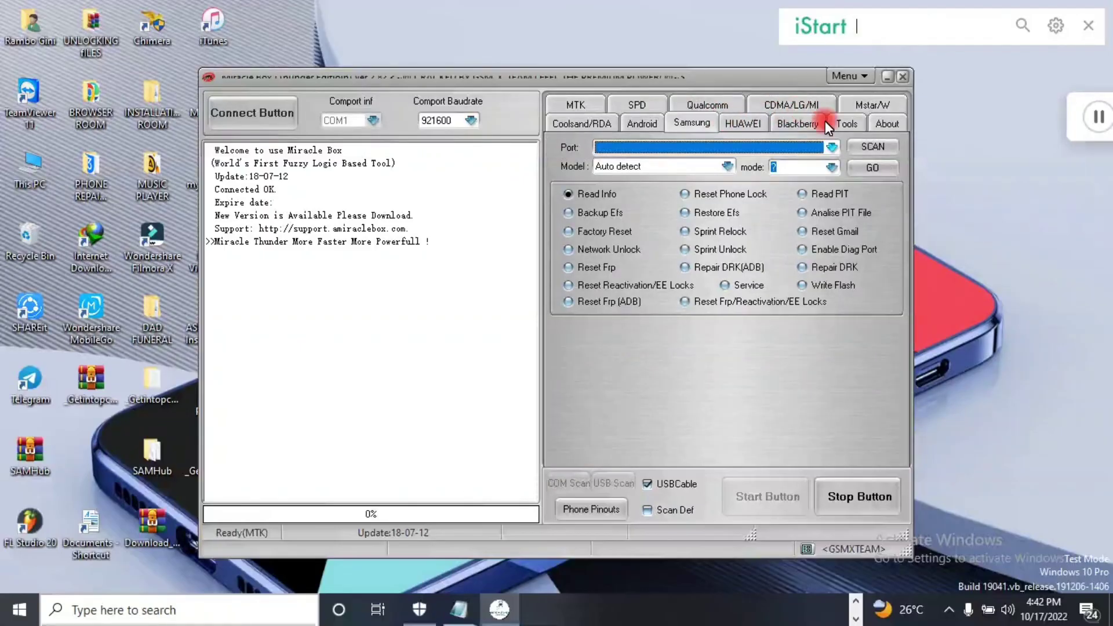
left_click(841, 122)
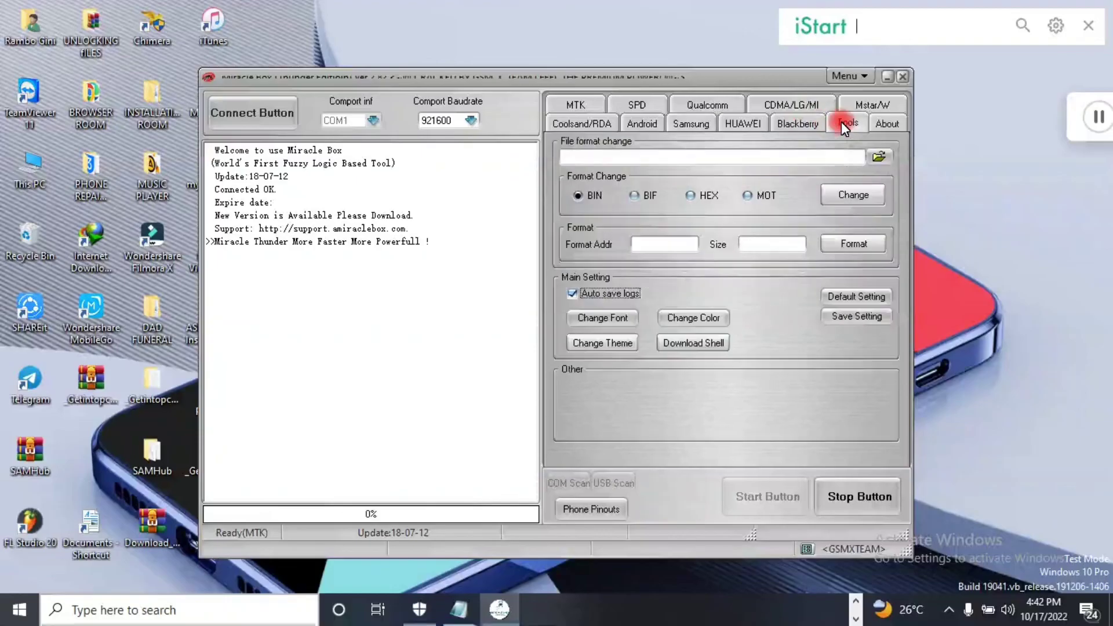
Show the MTK tab's Custom Setting page with DA, Auth and Preloader file slots
left_click(593, 109)
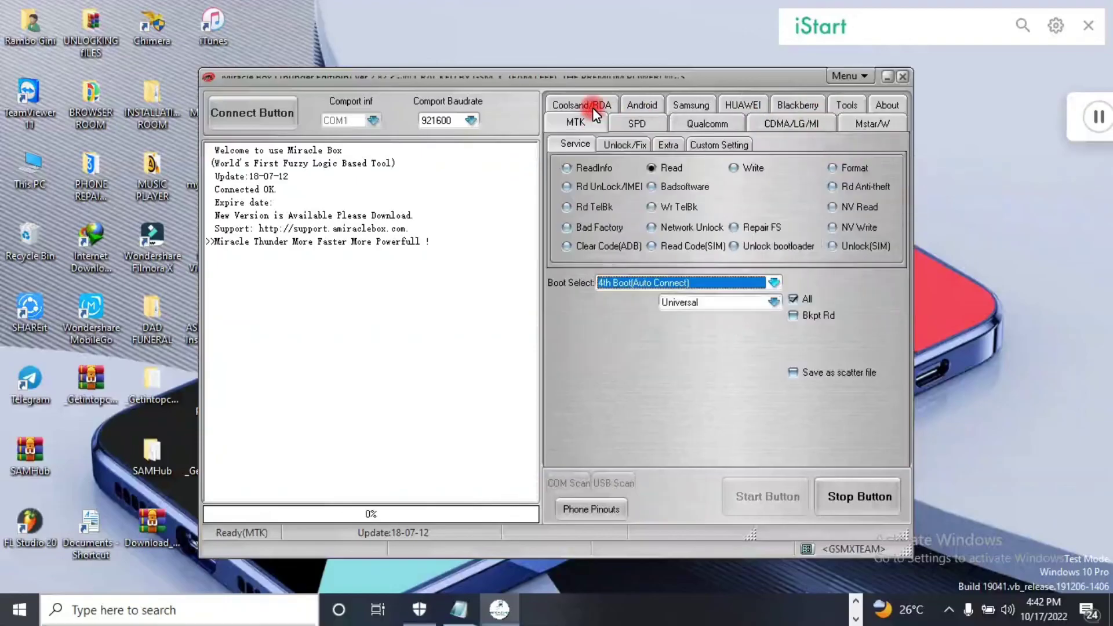
left_click(700, 146)
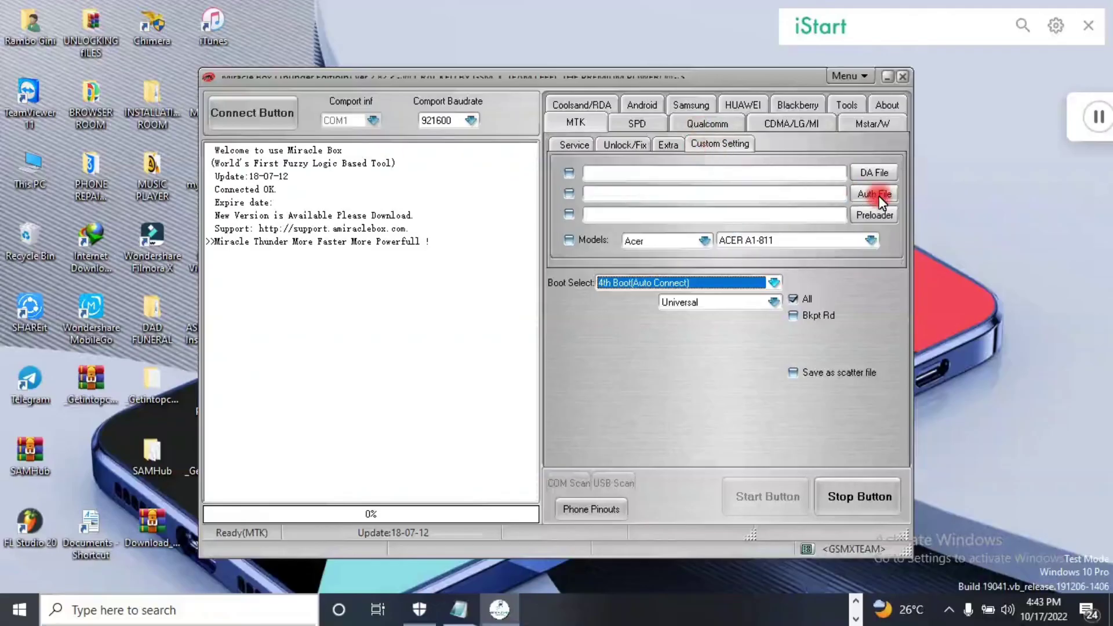